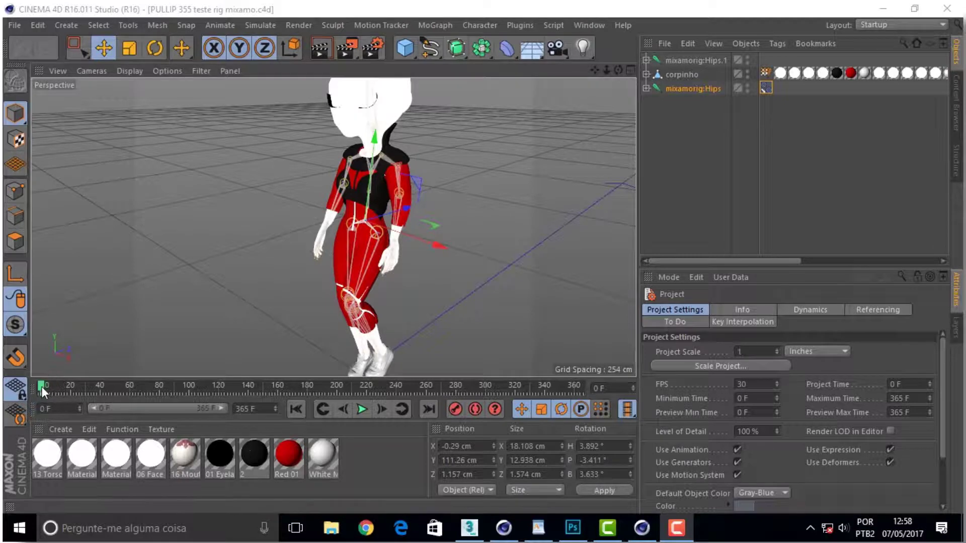
Step: Step the animation forward and switch the viewport to Gouraud Shading (Lines)
mouse_move(41, 386)
mouse_down()
mouse_move(144, 381)
mouse_move(20, 380)
mouse_move(115, 389)
mouse_move(126, 387)
mouse_move(31, 385)
mouse_move(126, 374)
mouse_move(95, 386)
mouse_move(9, 387)
mouse_up()
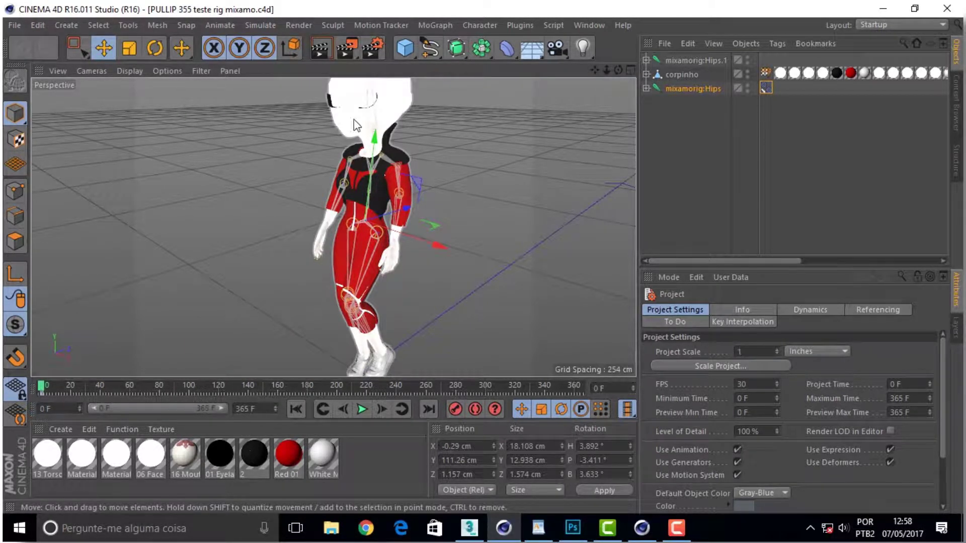
click(128, 71)
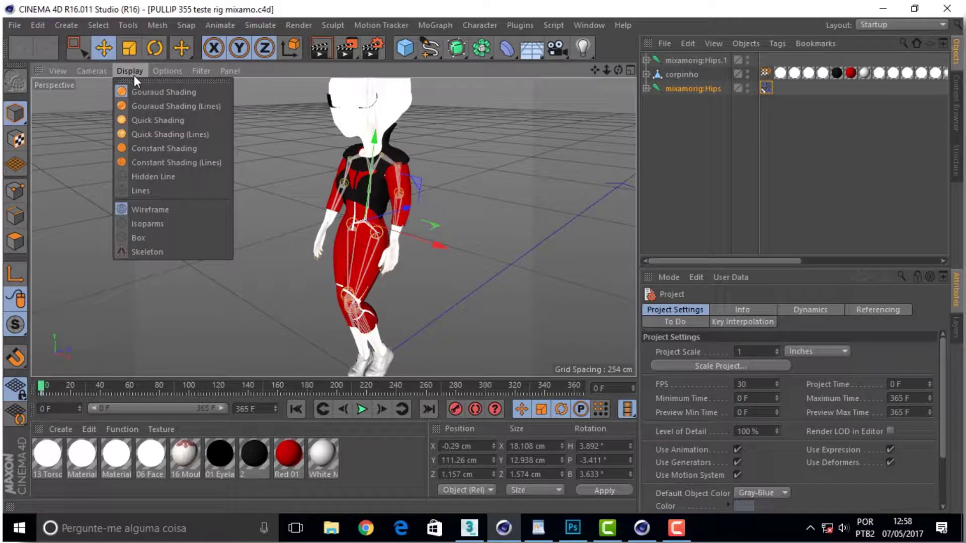
click(167, 105)
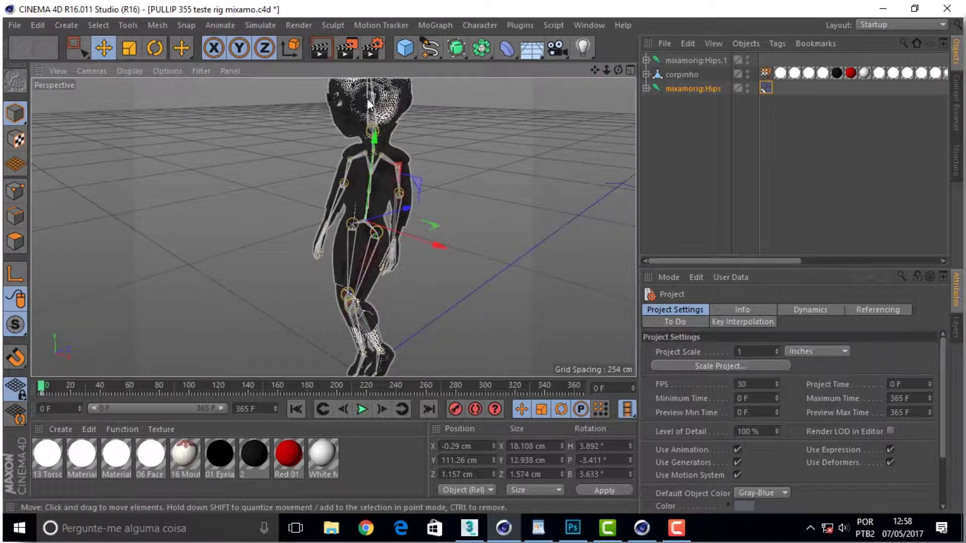
Step: Scrub the animation around frame 48 to check the doll's deformation
drag(41, 388, 128, 387)
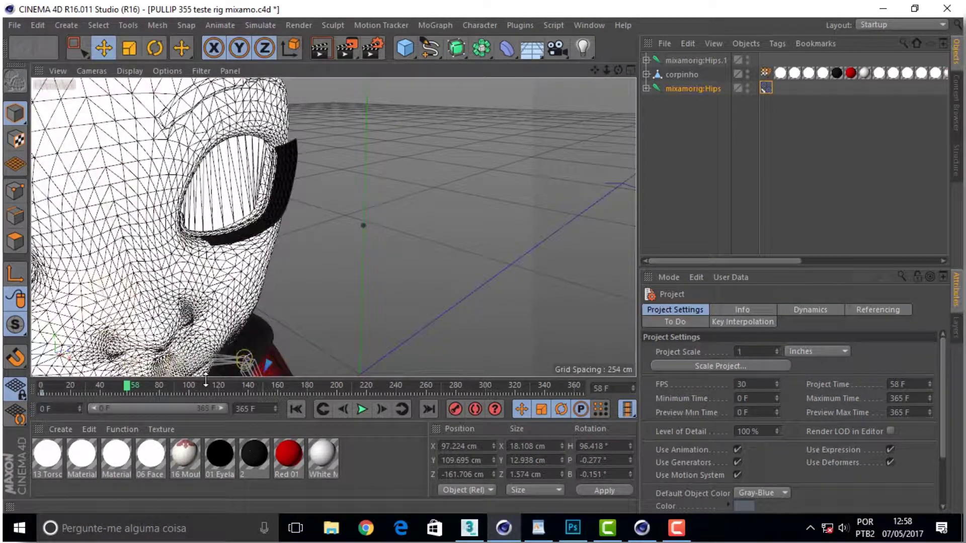
mouse_move(131, 387)
mouse_down()
mouse_move(44, 387)
mouse_move(146, 384)
mouse_move(50, 375)
mouse_up()
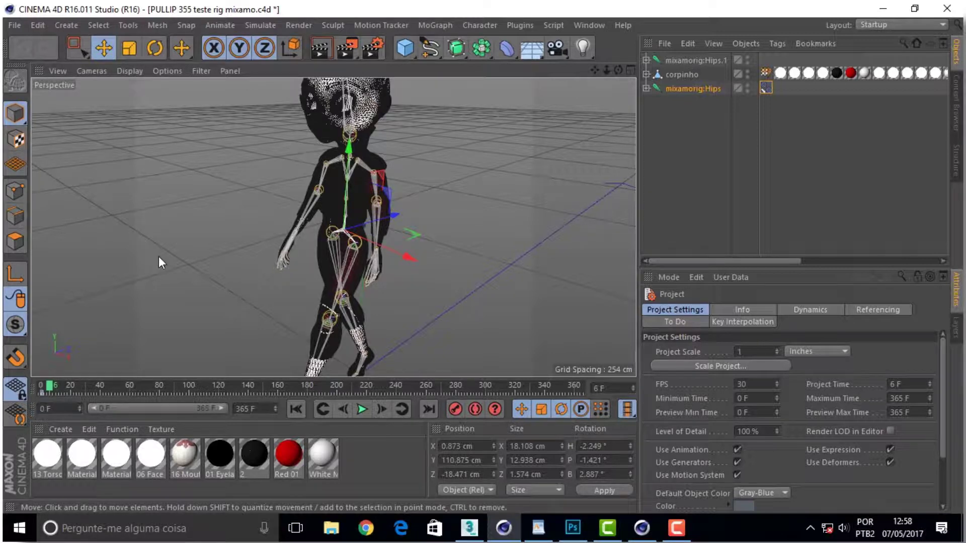
double_click(149, 455)
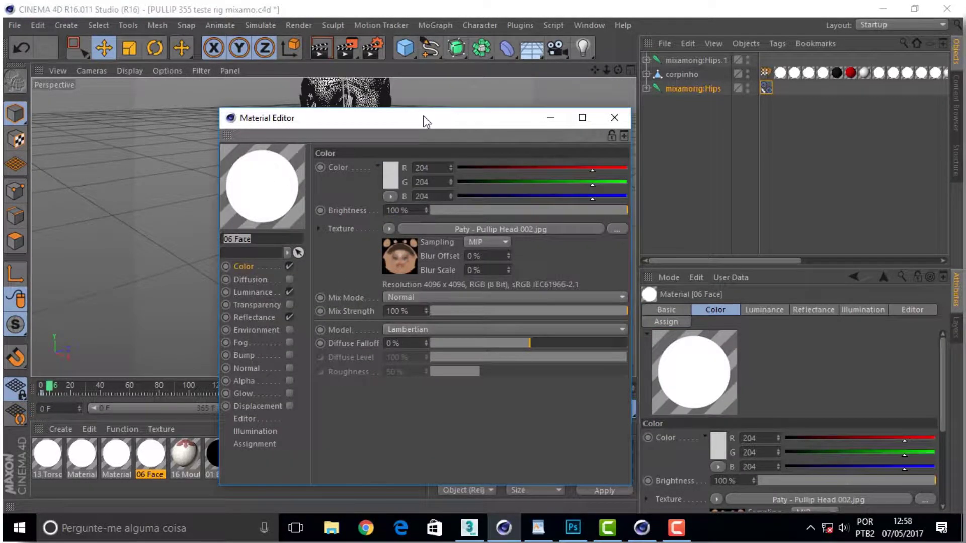
Step: Load a Subsurface Scattering shader into the 06 Face material's Luminance texture
drag(424, 119, 325, 85)
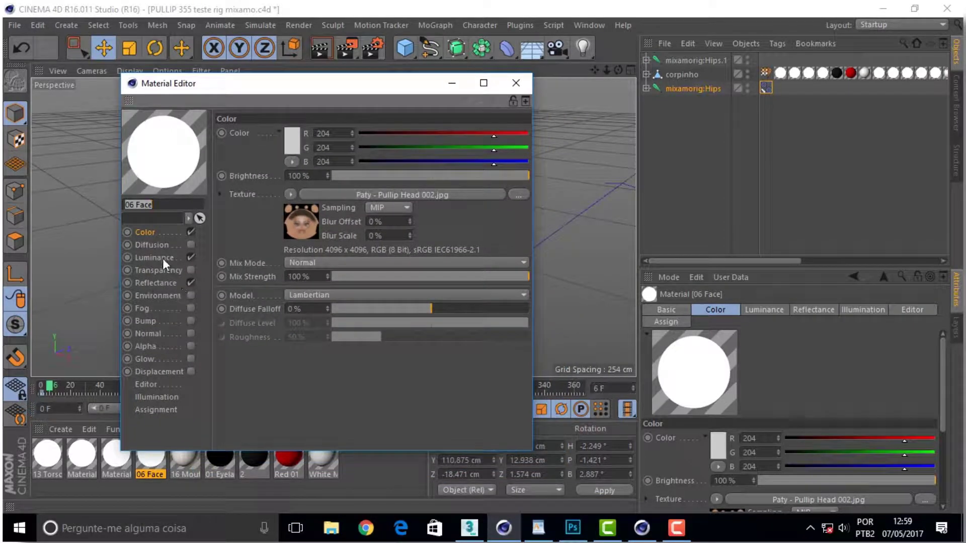
click(159, 258)
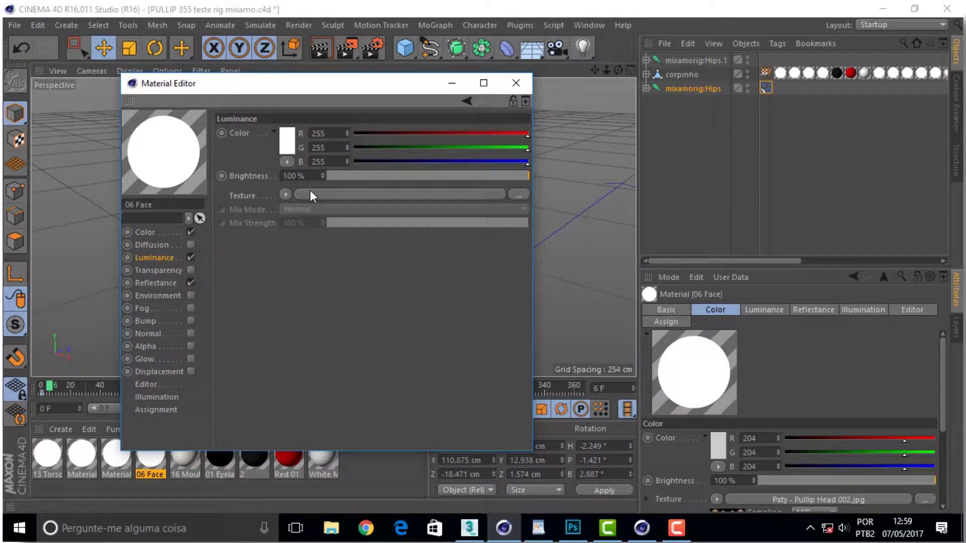
click(283, 194)
mouse_move(297, 449)
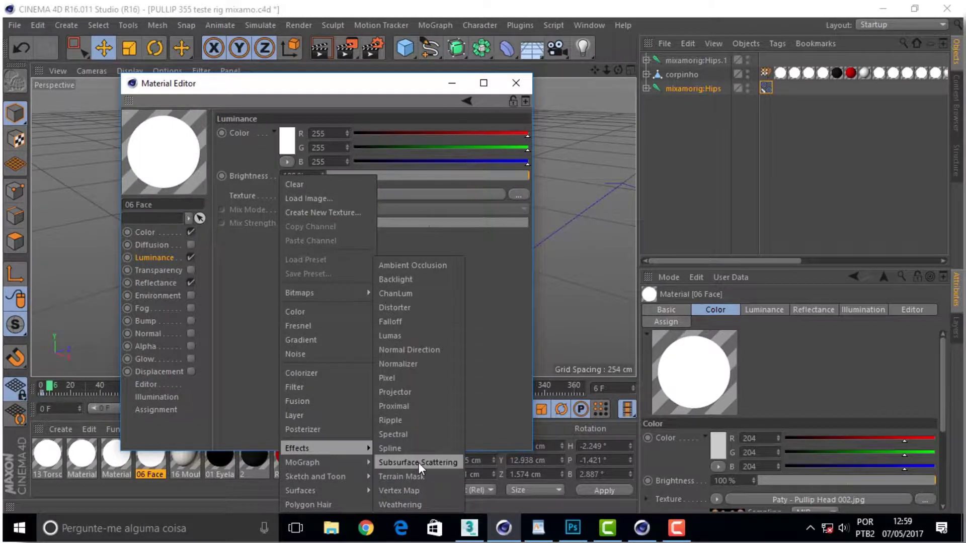
click(418, 463)
click(383, 195)
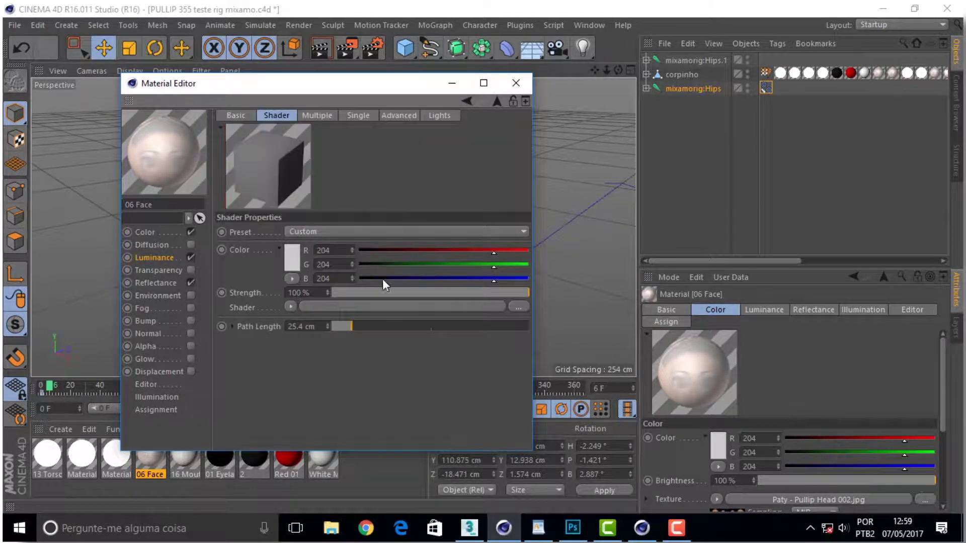
click(381, 305)
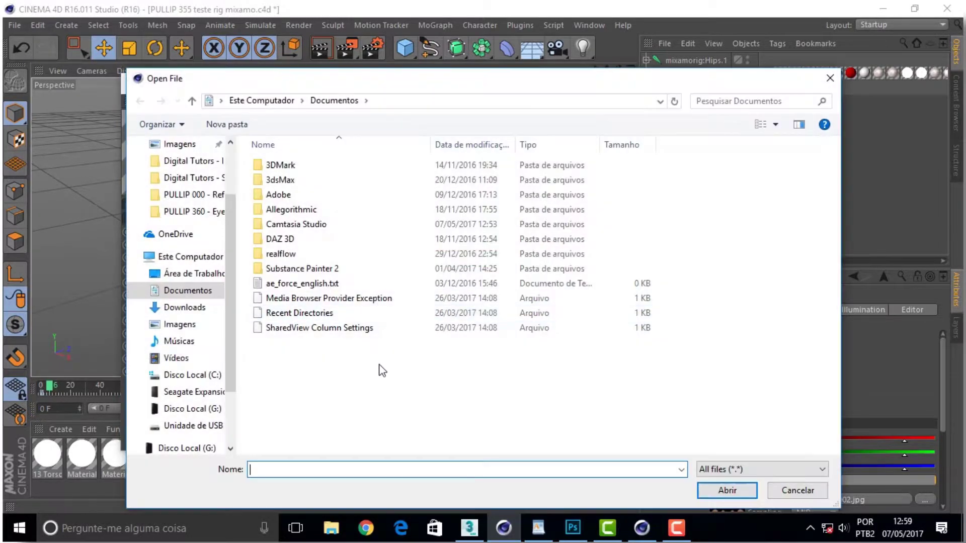
click(796, 492)
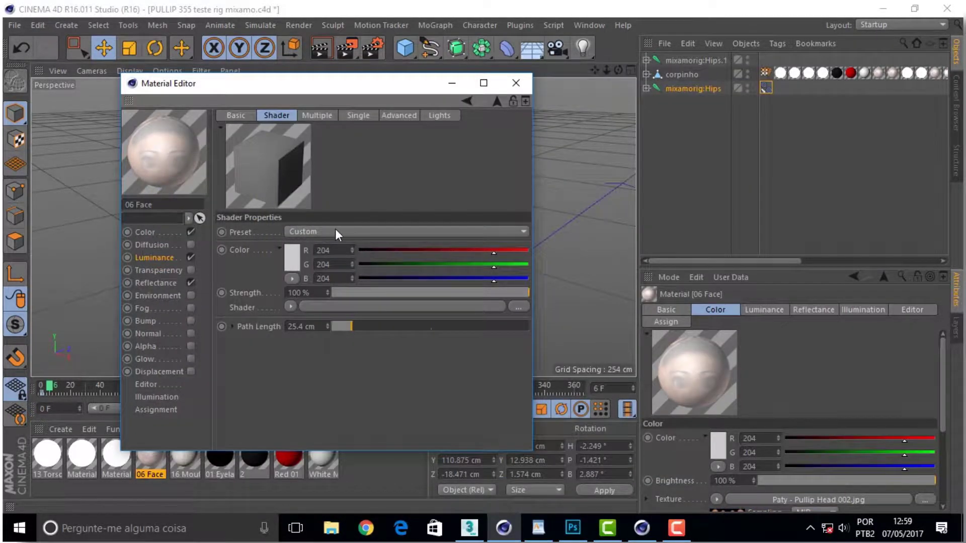
Step: Apply the Skin (Dark) scattering preset with a 3 cm Path Length
click(335, 233)
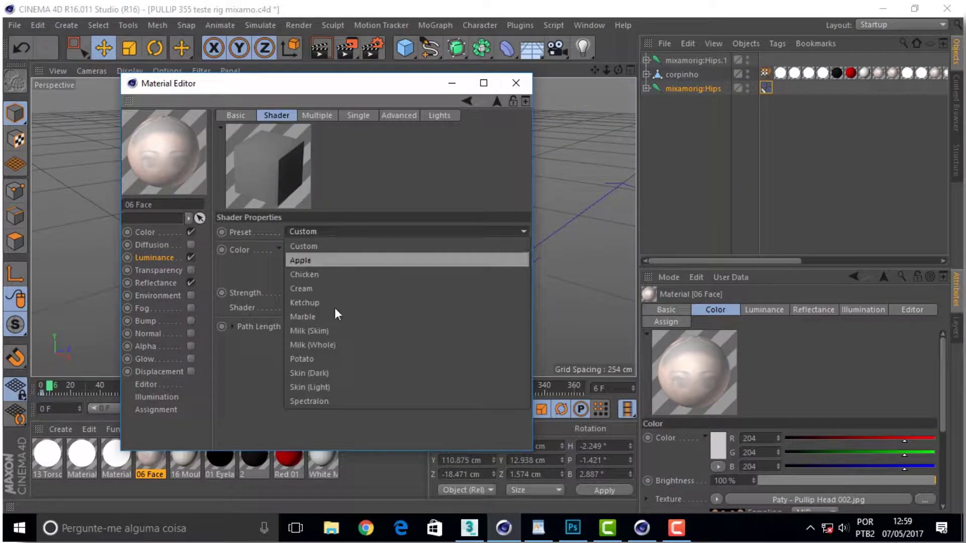
click(331, 376)
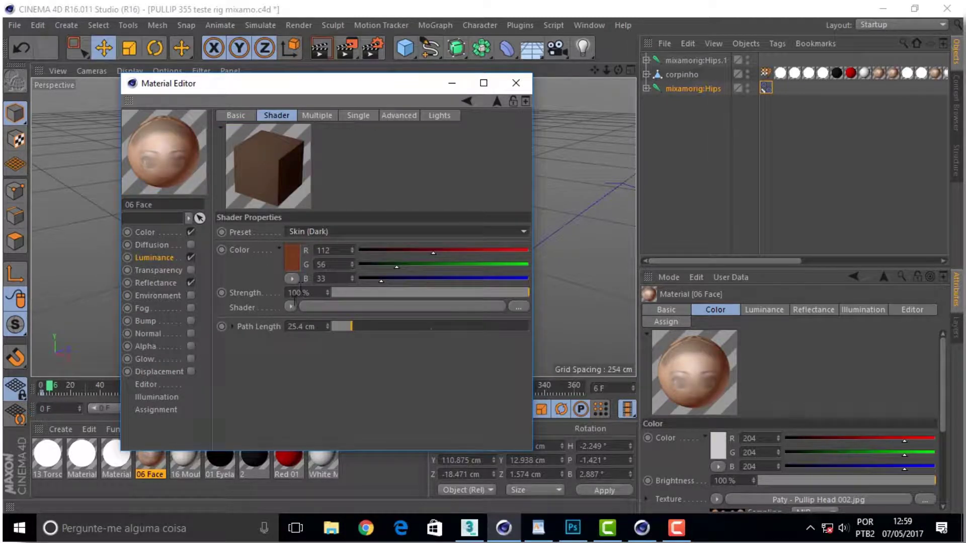
double_click(307, 326)
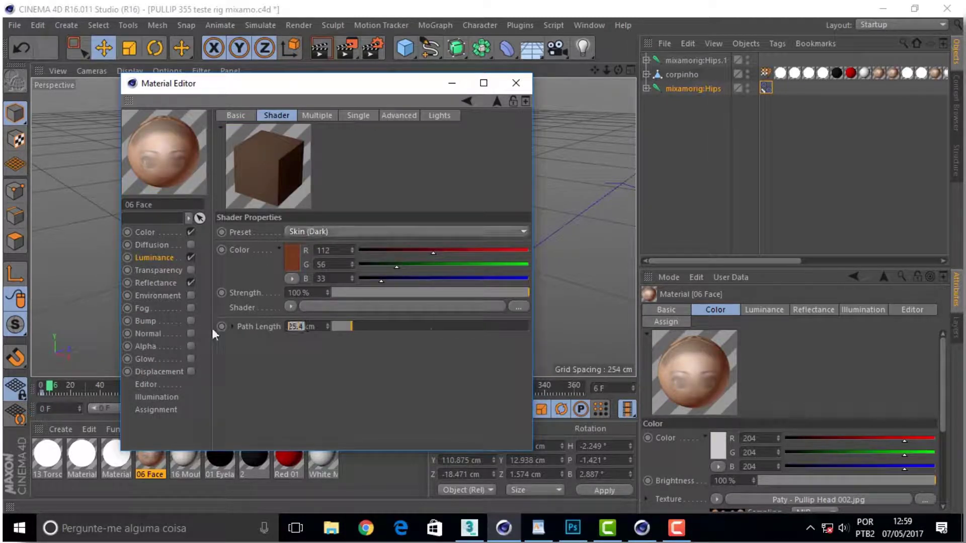
text(3)
key(Return)
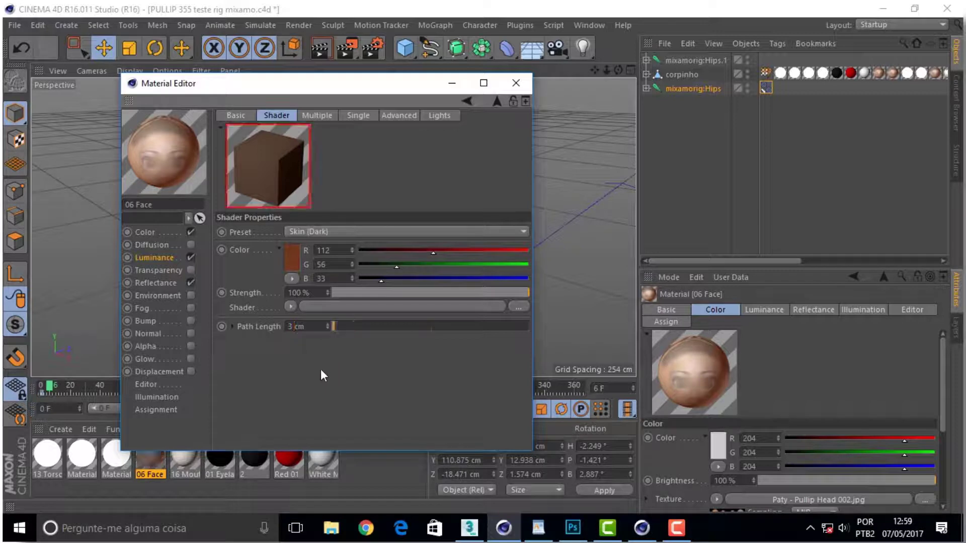
click(521, 83)
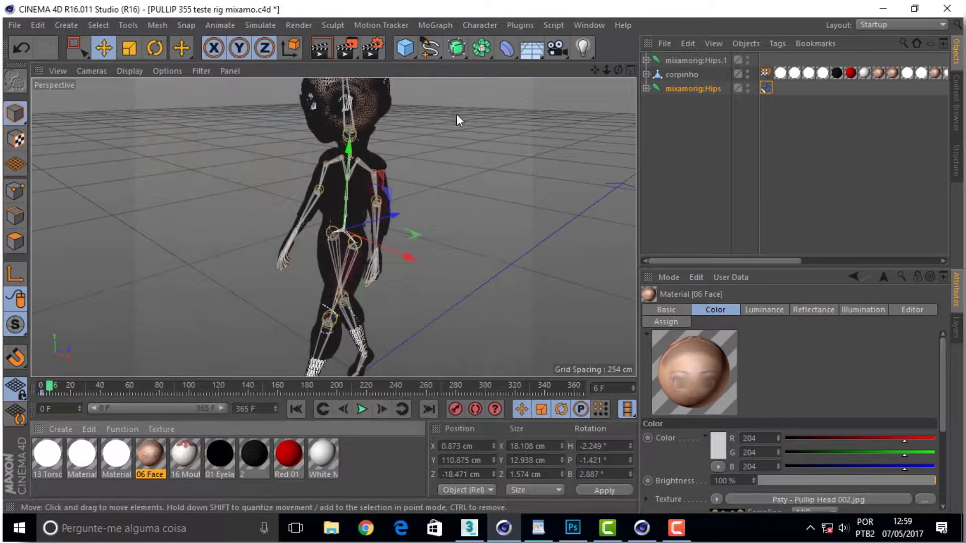
drag(49, 386, 112, 386)
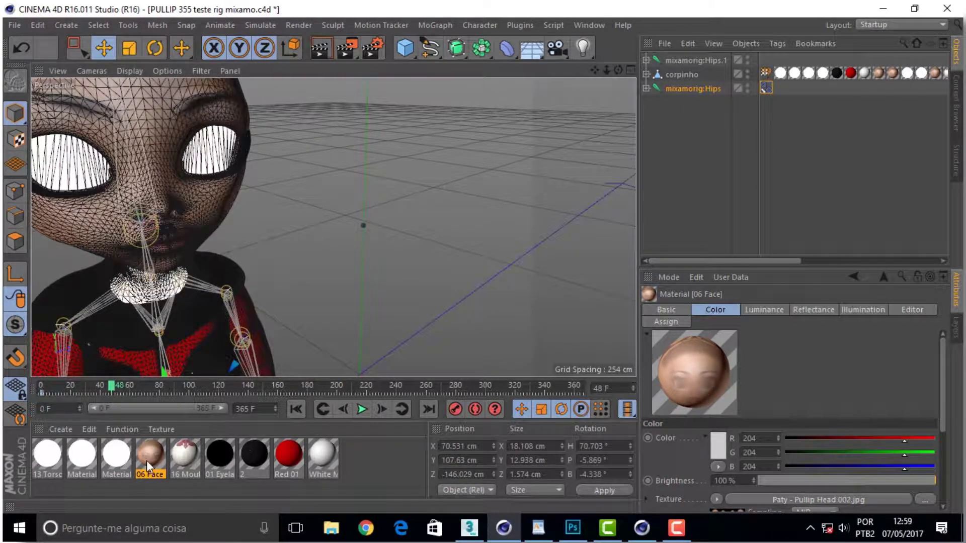
mouse_move(107, 384)
mouse_down()
mouse_move(6, 383)
mouse_move(85, 386)
mouse_up()
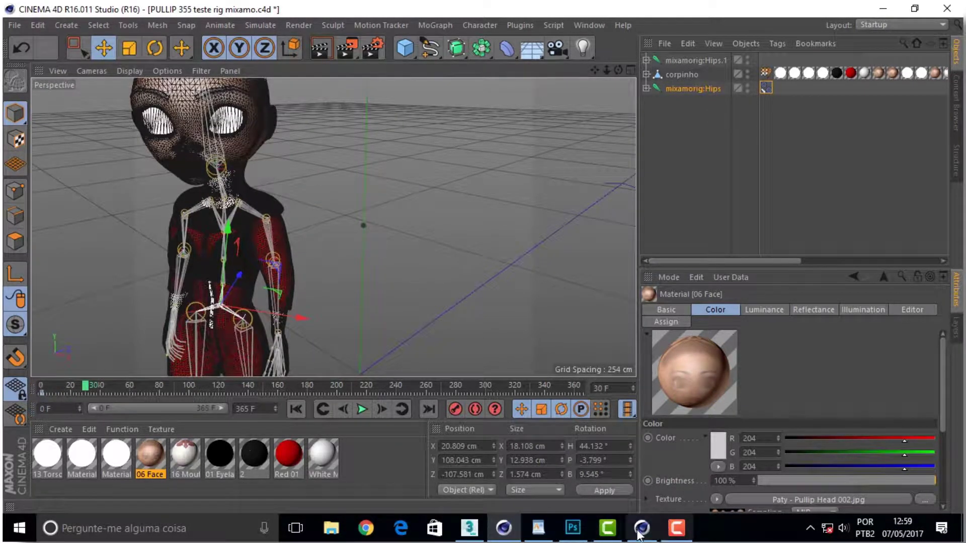
mouse_move(642, 528)
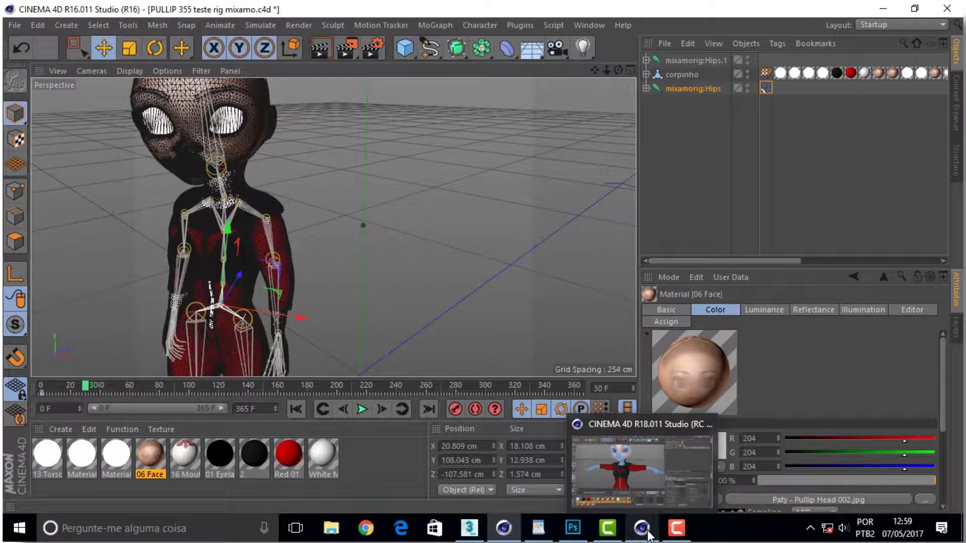
click(646, 532)
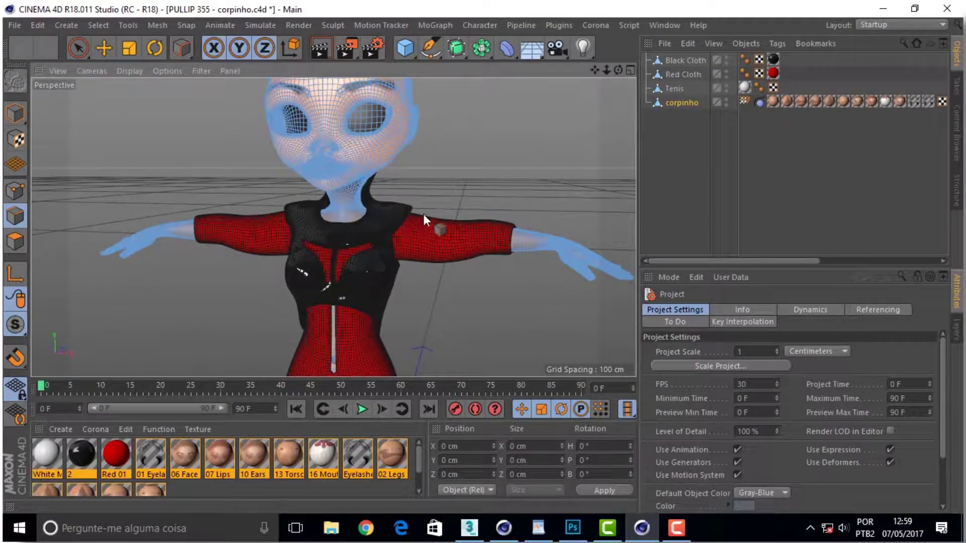
Step: In Cinema 4D R18, move corpinho above Black Cloth, Red Cloth and Tenis
mouse_move(615, 152)
mouse_down()
mouse_move(336, 96)
mouse_move(605, 70)
mouse_move(554, 78)
mouse_up()
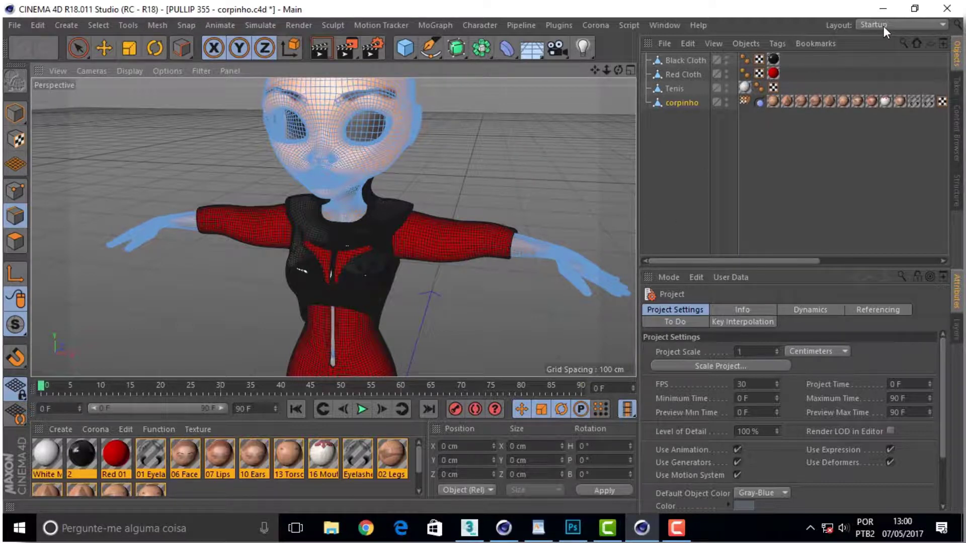
click(774, 43)
click(561, 144)
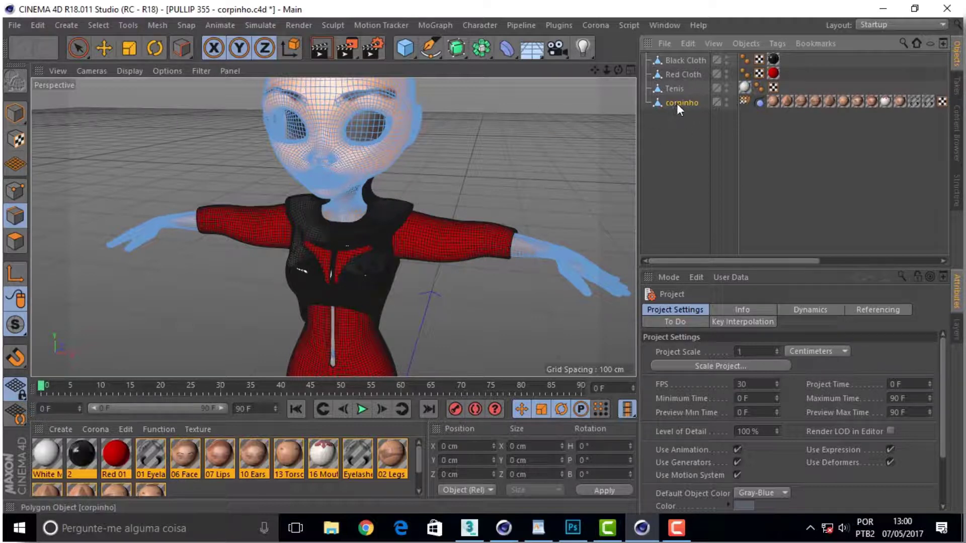
drag(683, 60, 683, 56)
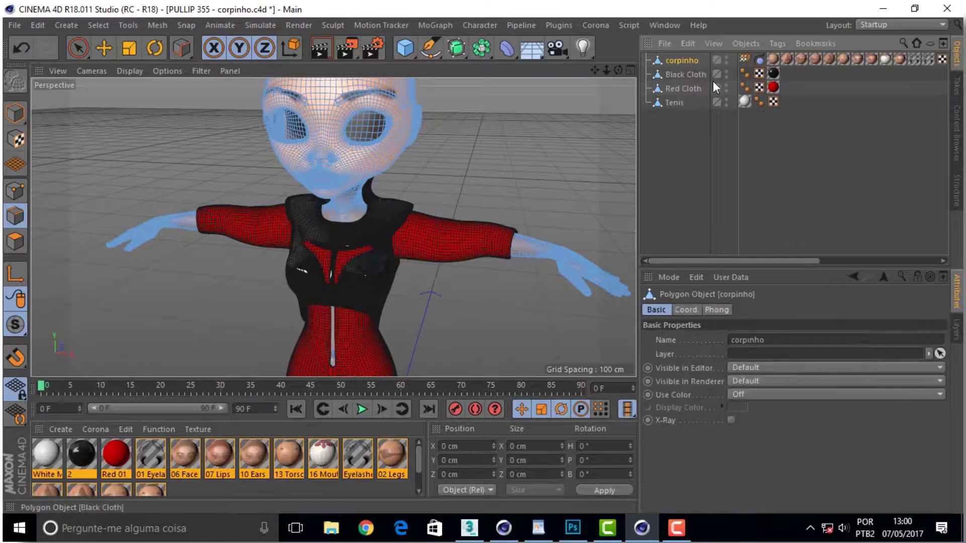
Step: Merge corpinho, Black Cloth, Red Cloth and Tenis with Connect Objects + Delete
click(690, 74)
ctrl+click(677, 102)
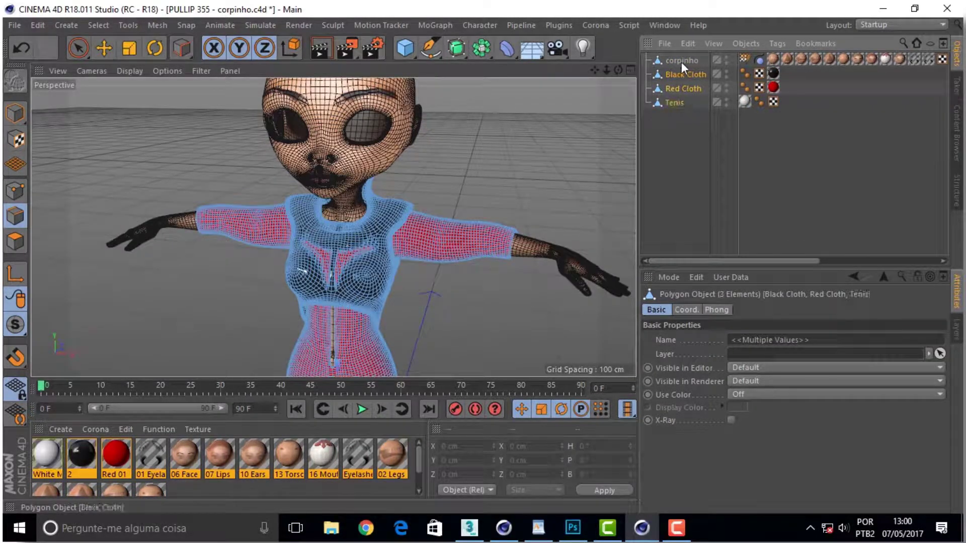
ctrl+click(682, 62)
right_click(680, 62)
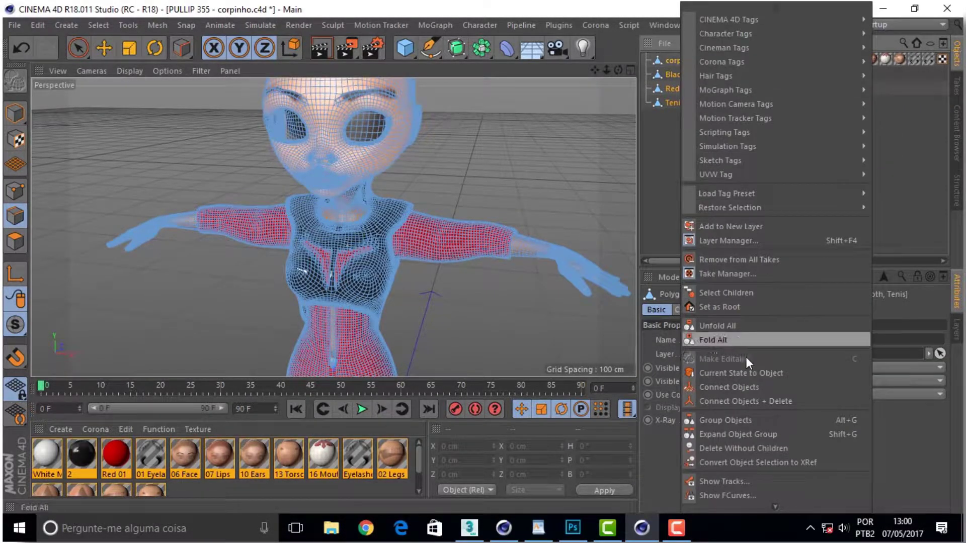
click(762, 402)
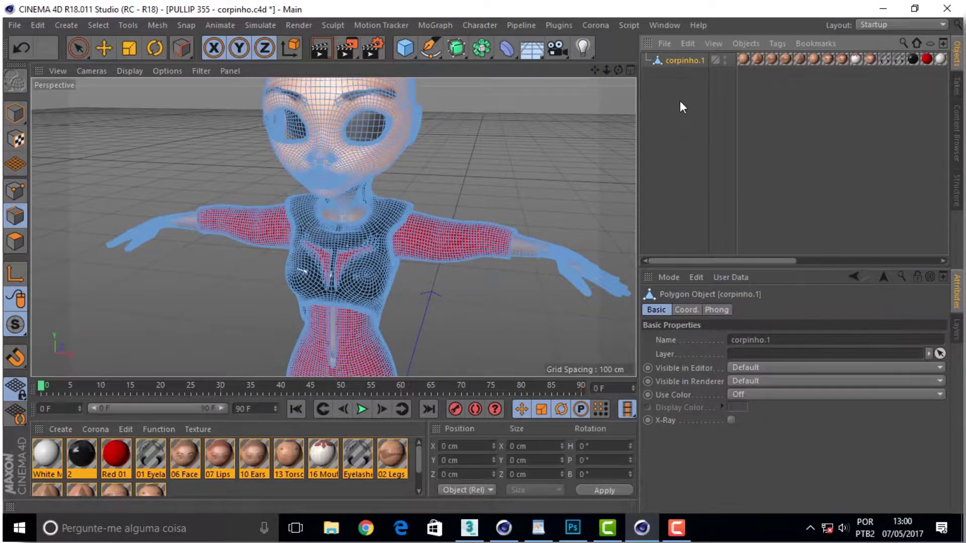
Step: Rename the merged corpinho.1 object to corpinho
double_click(700, 60)
key(BackSpace)
key(BackSpace)
key(Return)
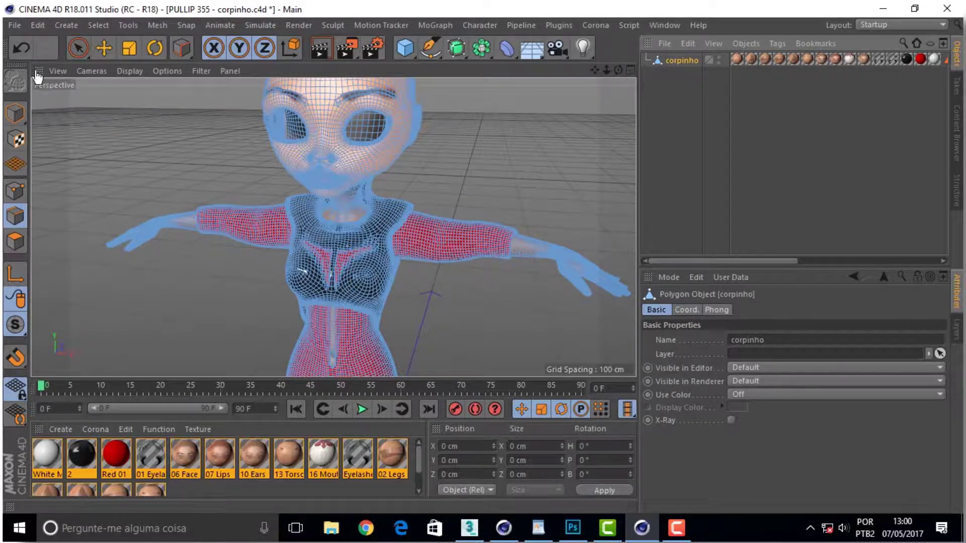
click(11, 25)
mouse_move(35, 282)
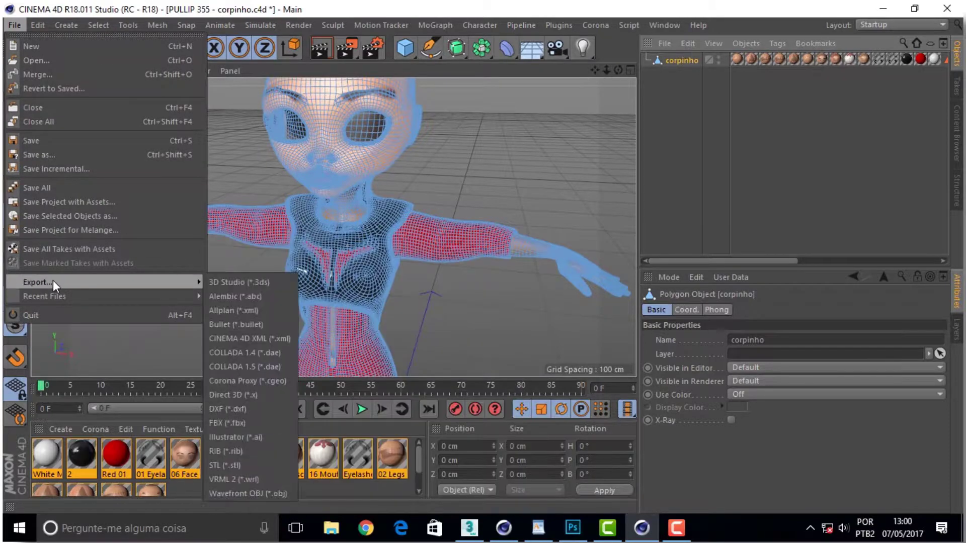
Step: Export the doll as FBX named 'PULLIP 355 - teste.fbx' with default export settings
click(246, 422)
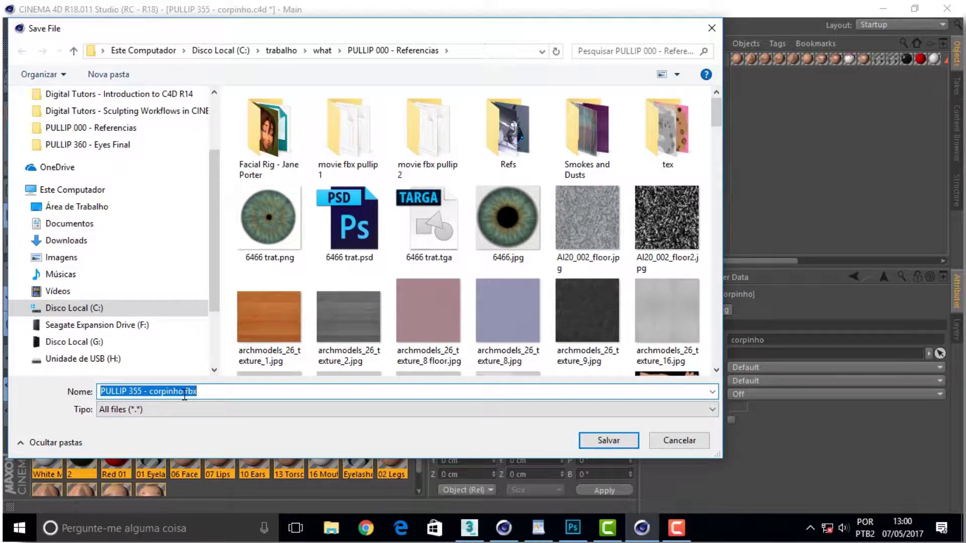
drag(185, 391, 148, 391)
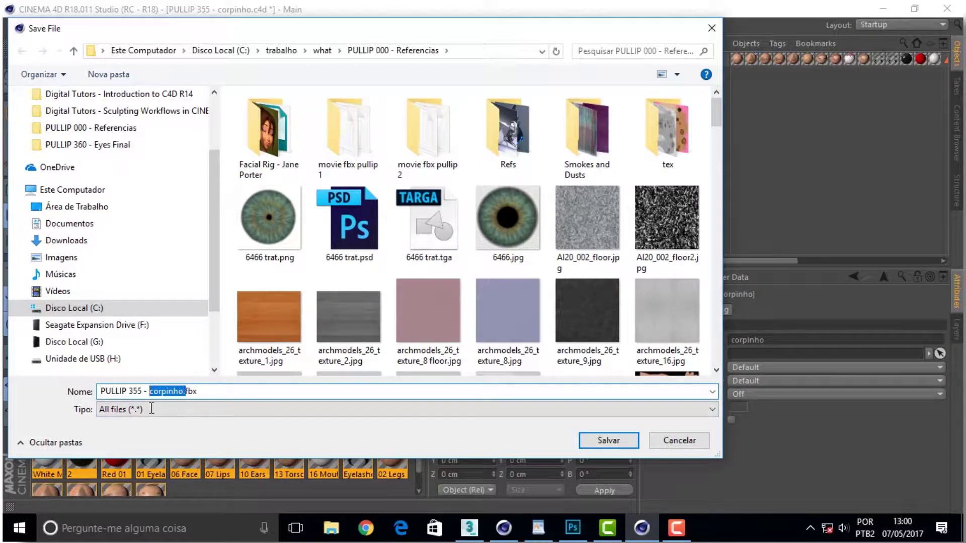
text(teste)
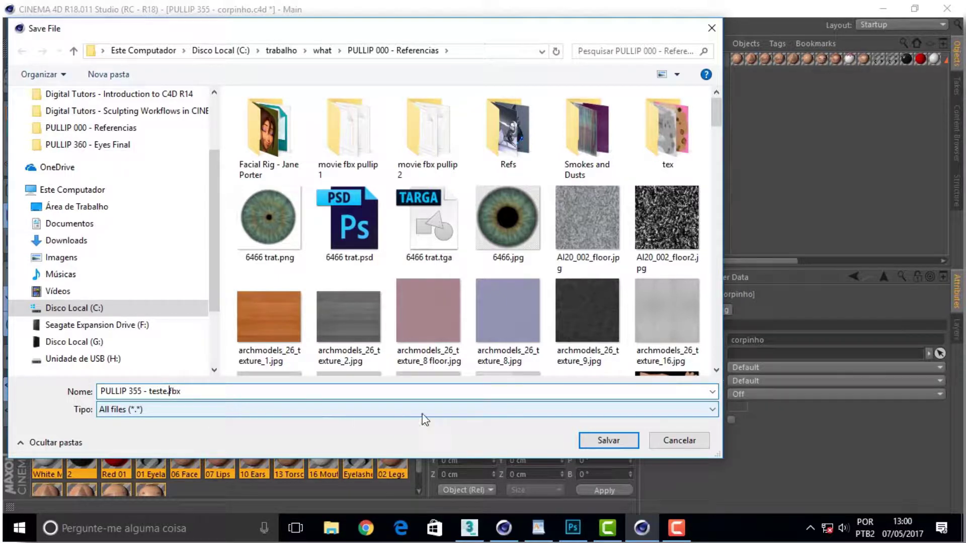
click(608, 441)
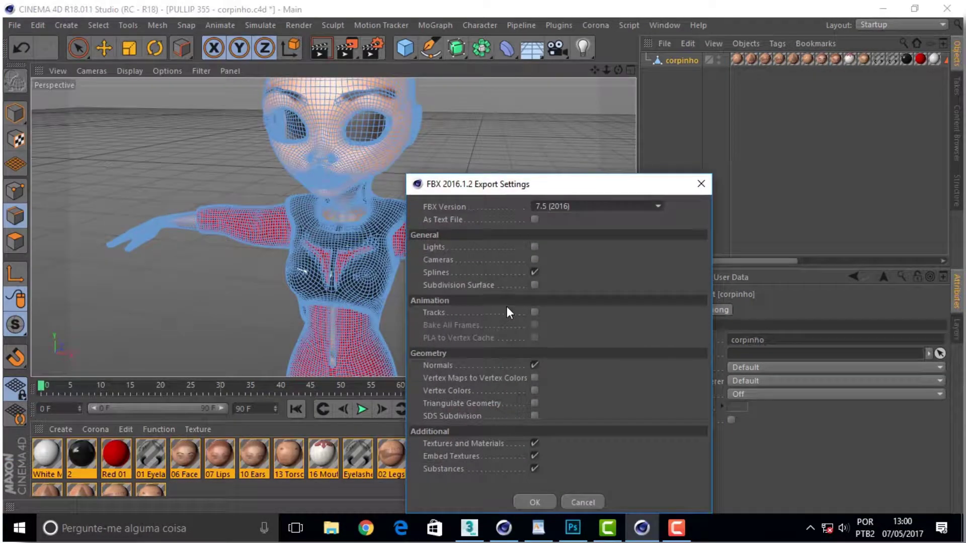
drag(572, 189, 448, 92)
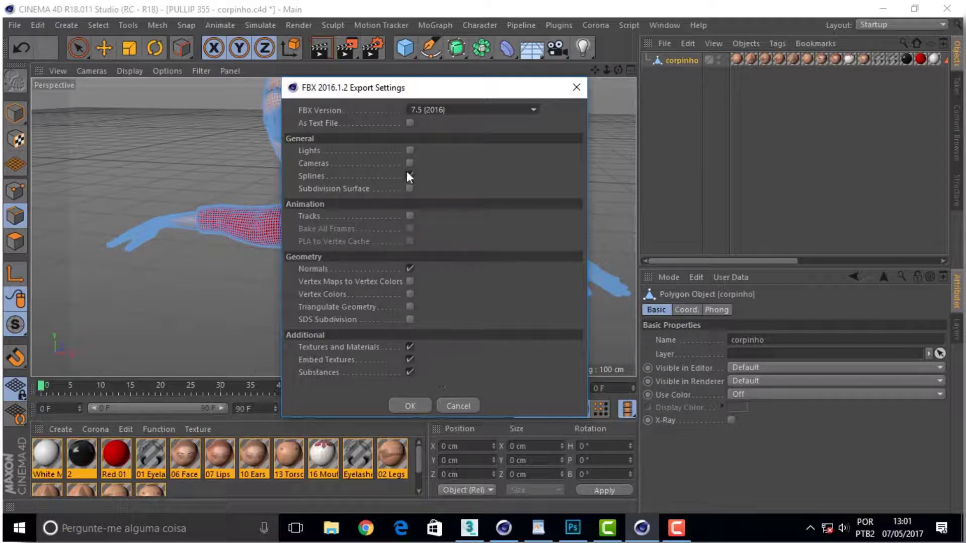
click(411, 407)
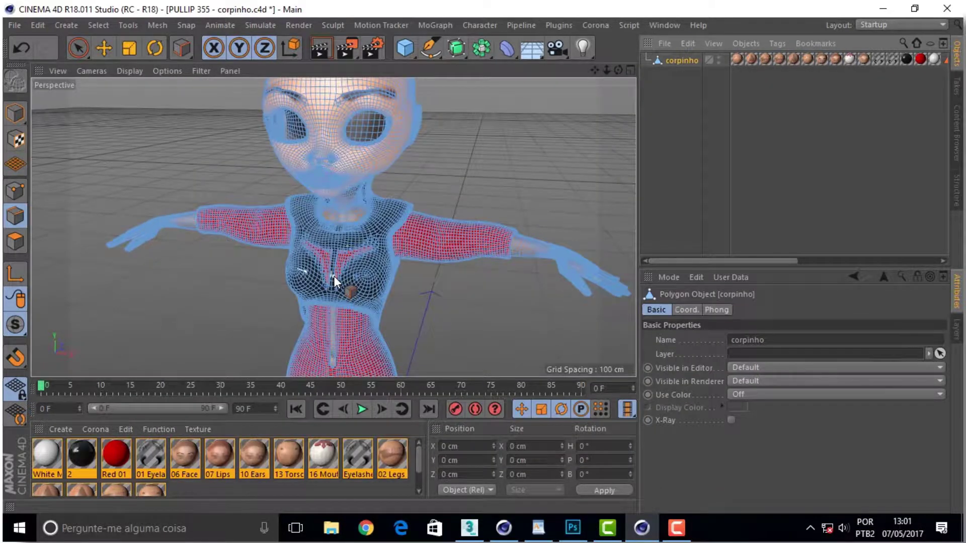
drag(333, 276, 566, 359)
drag(481, 231, 375, 307)
Step: Import PULLIP 355 - teste.fbx into 3ds Max with default FBX import settings
click(469, 528)
click(17, 13)
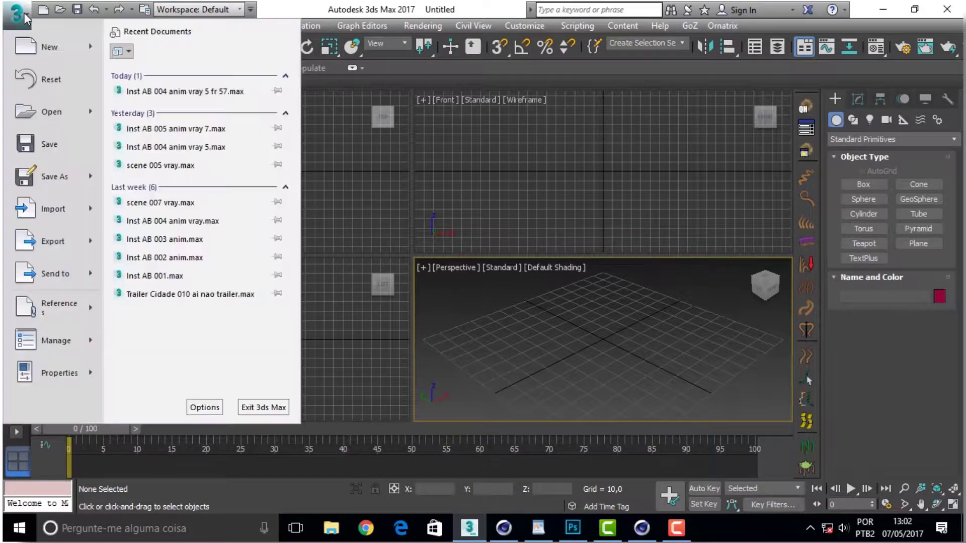
click(48, 209)
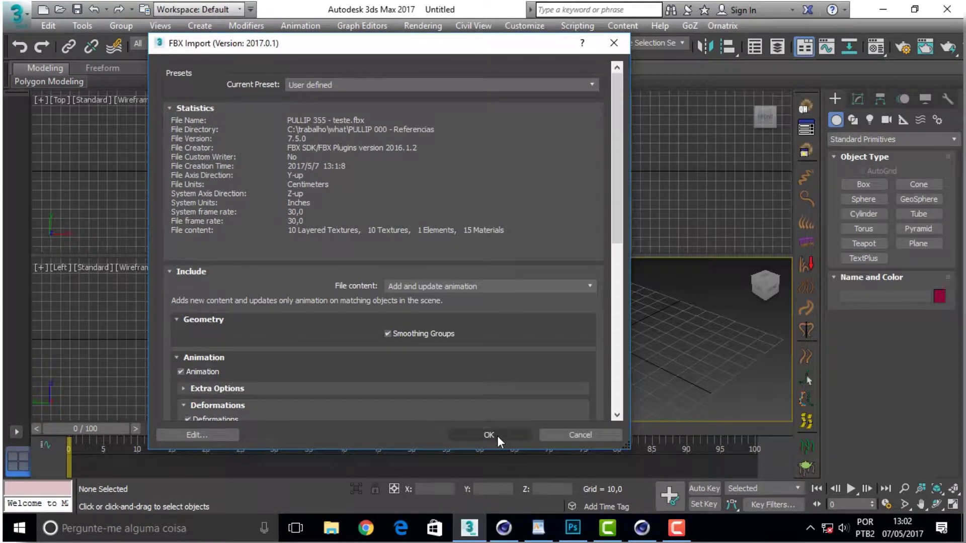
click(497, 436)
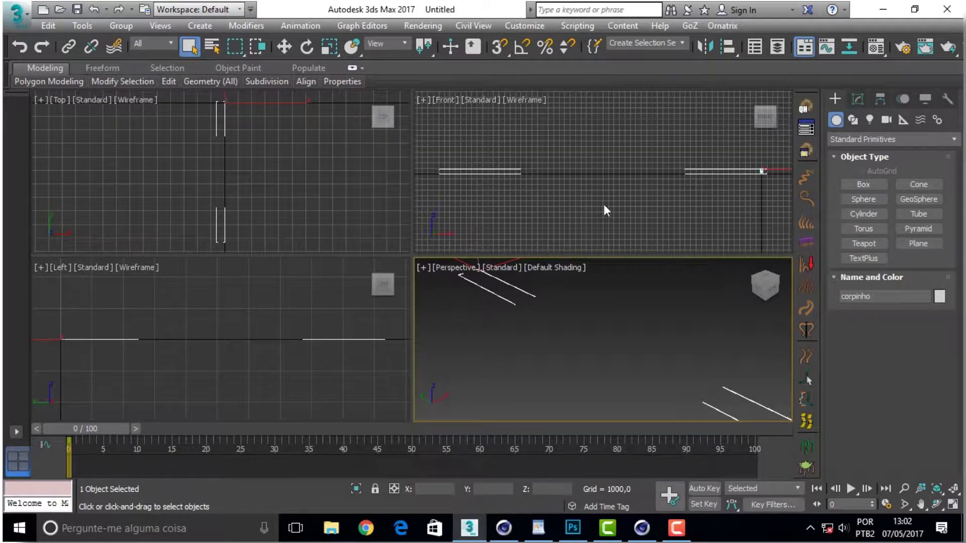
Step: Zoom and pan the viewports to frame the imported doll
scroll(479, 173, down, 2)
scroll(551, 292, down, 1)
scroll(558, 303, down, 2)
scroll(558, 303, down, 2)
scroll(557, 304, up, 1)
scroll(558, 303, up, 2)
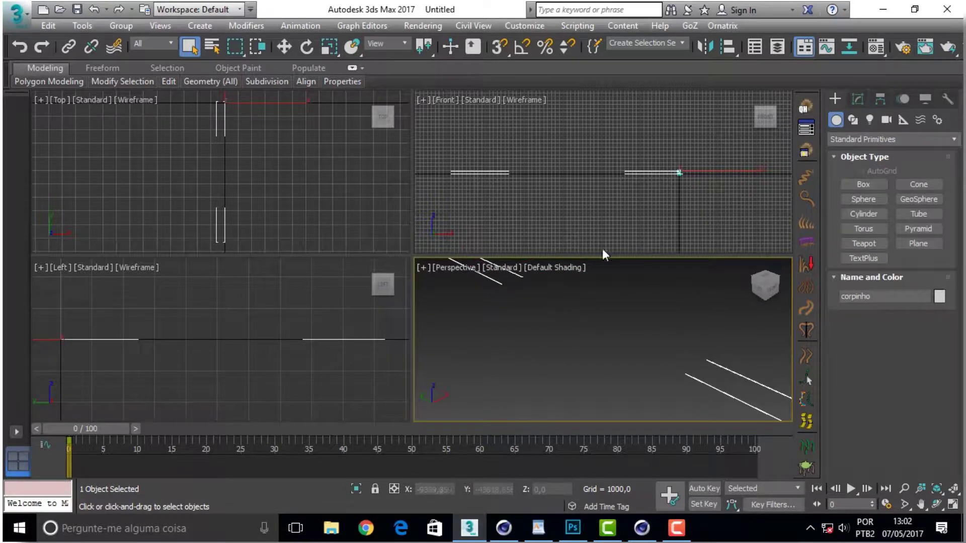
scroll(685, 172, up, 2)
scroll(685, 173, up, 2)
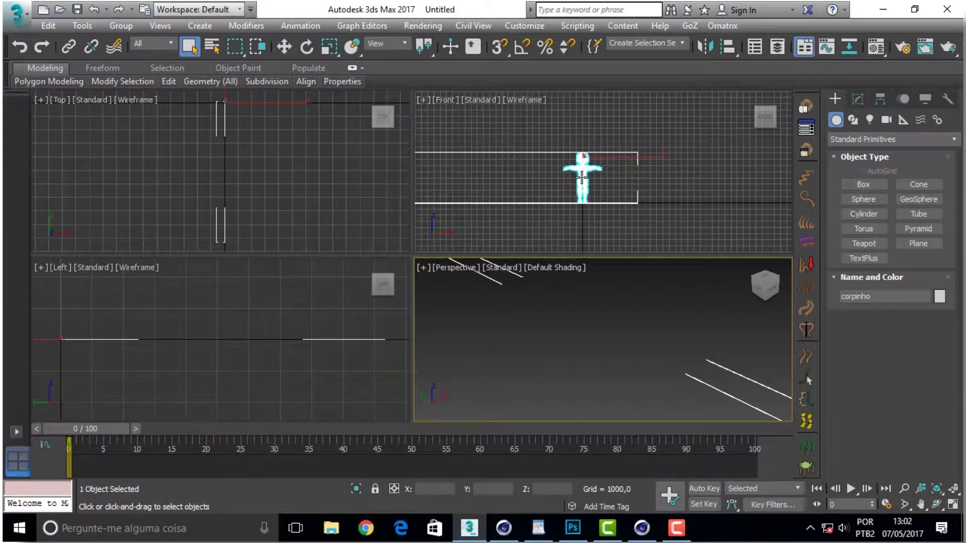
scroll(583, 176, up, 1)
scroll(578, 178, up, 2)
scroll(584, 159, up, 1)
scroll(583, 159, up, 1)
scroll(586, 161, down, 3)
scroll(594, 166, down, 3)
scroll(599, 171, down, 3)
click(921, 504)
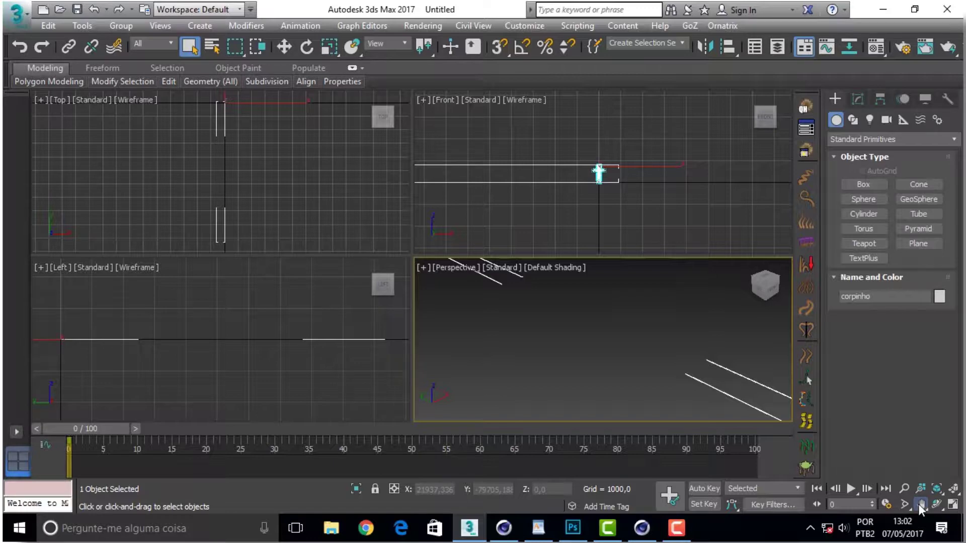
drag(493, 211, 765, 216)
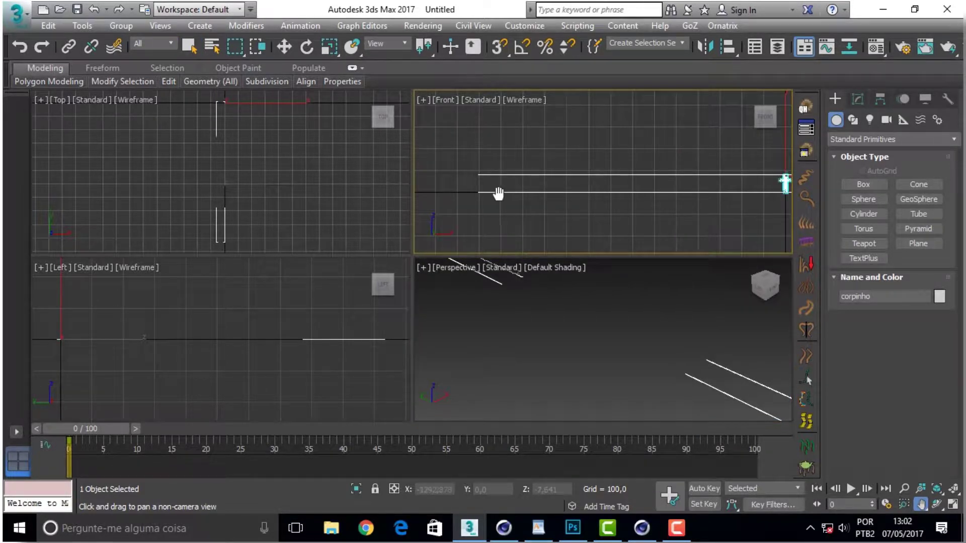
Step: In corpinho's Modify panel, try box-selecting vertices and elements in the Front view
click(858, 99)
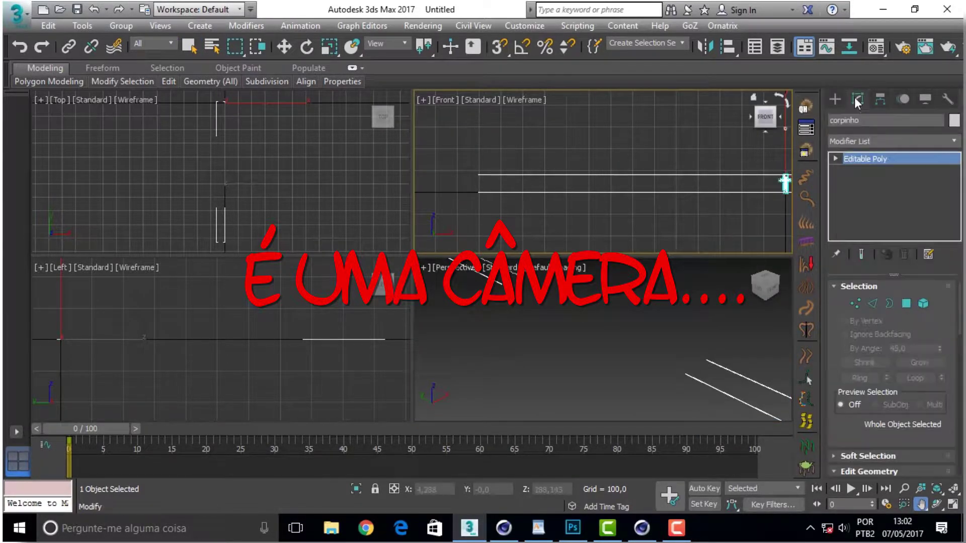
click(856, 303)
drag(457, 138, 708, 235)
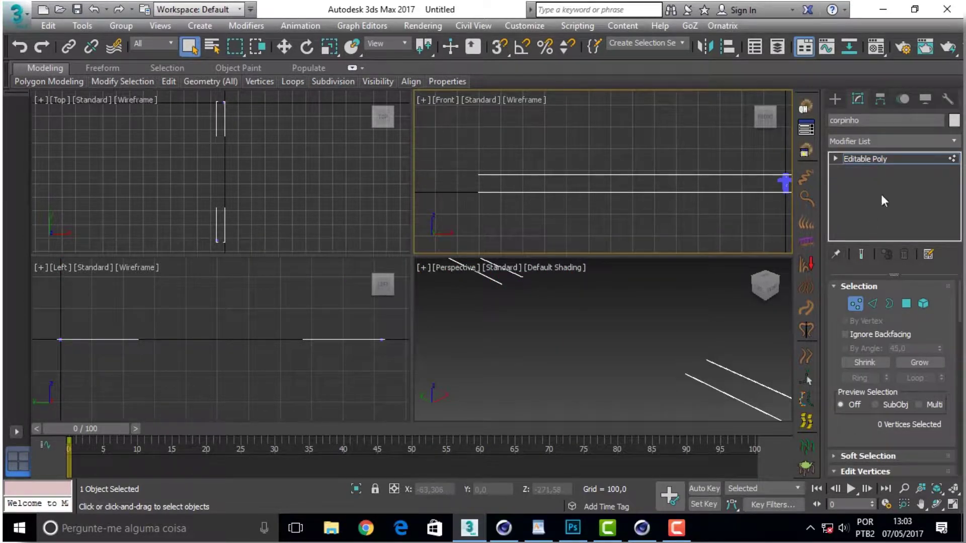
click(862, 164)
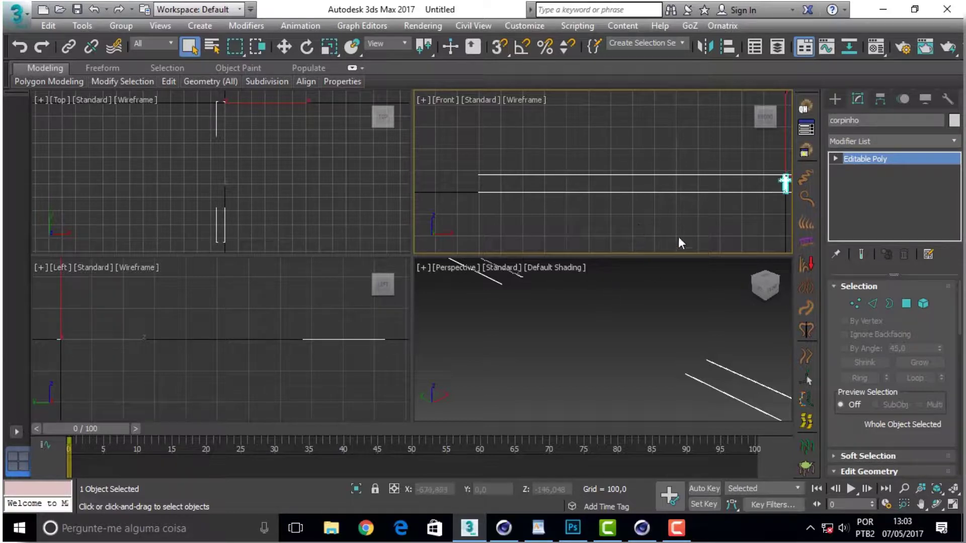
click(924, 302)
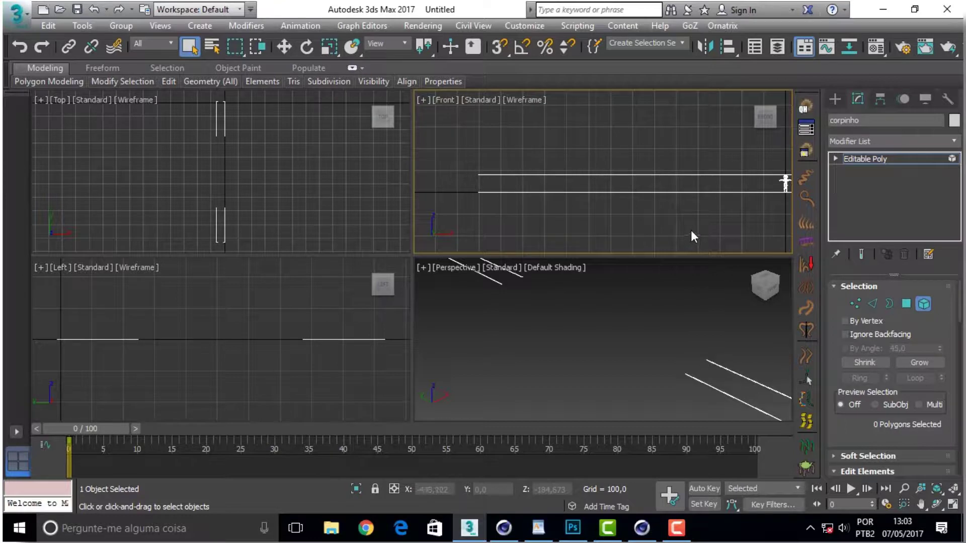
click(835, 159)
click(862, 171)
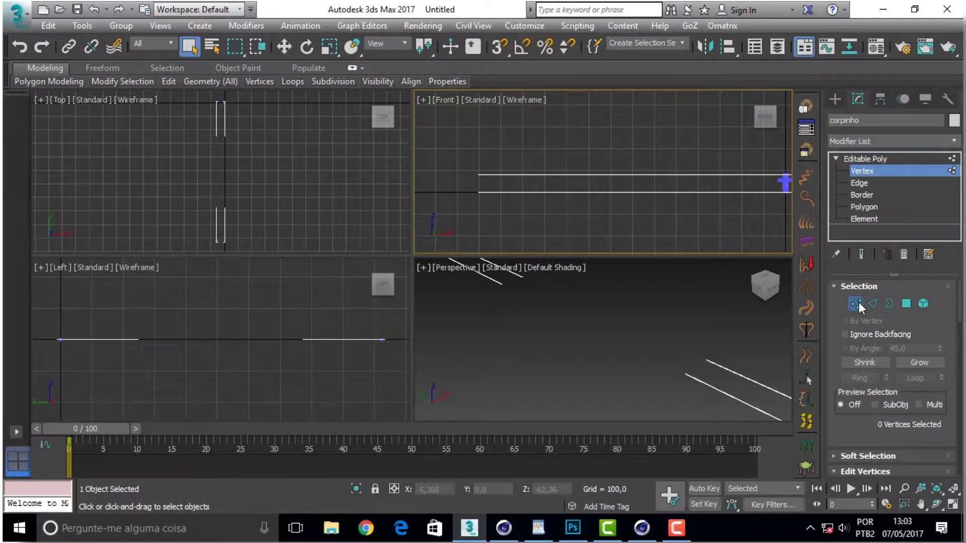
drag(585, 152, 436, 226)
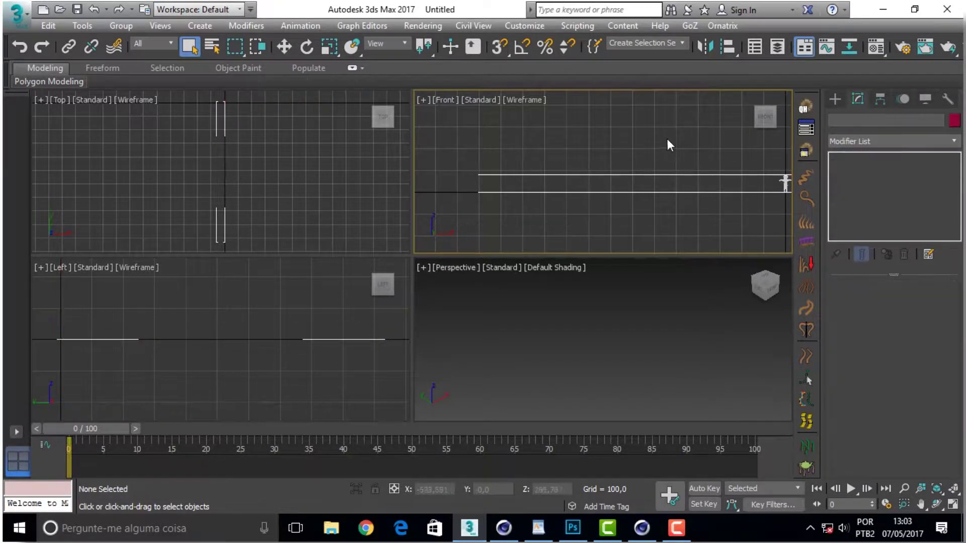
drag(700, 135, 436, 234)
Step: Reselect corpinho at object level and bring up its Editable Poly conversion options
click(352, 171)
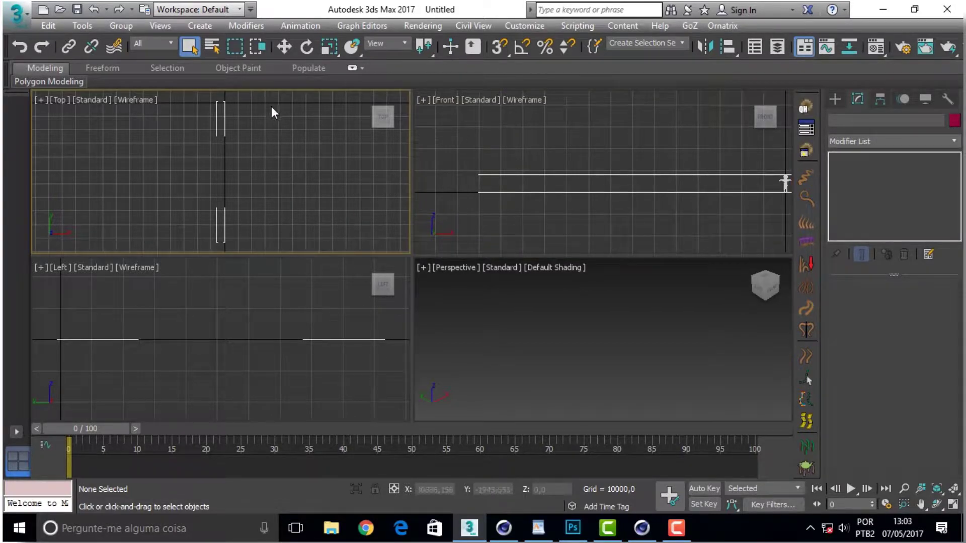
click(725, 192)
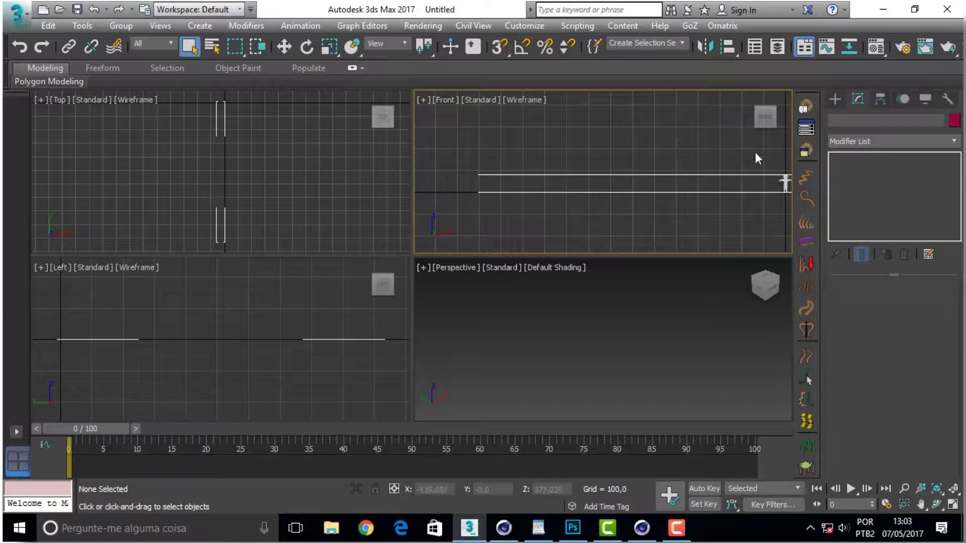
click(786, 184)
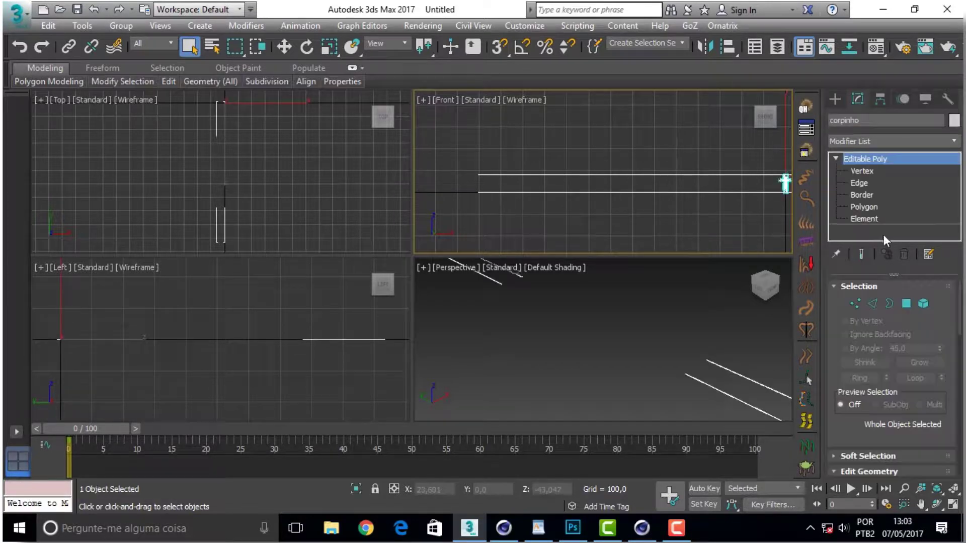
click(923, 303)
drag(448, 137, 735, 219)
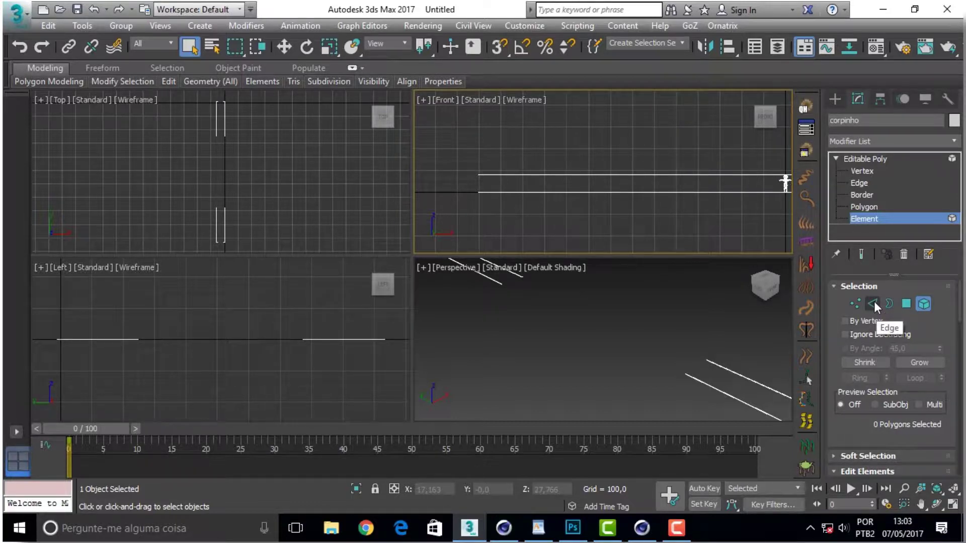
click(884, 161)
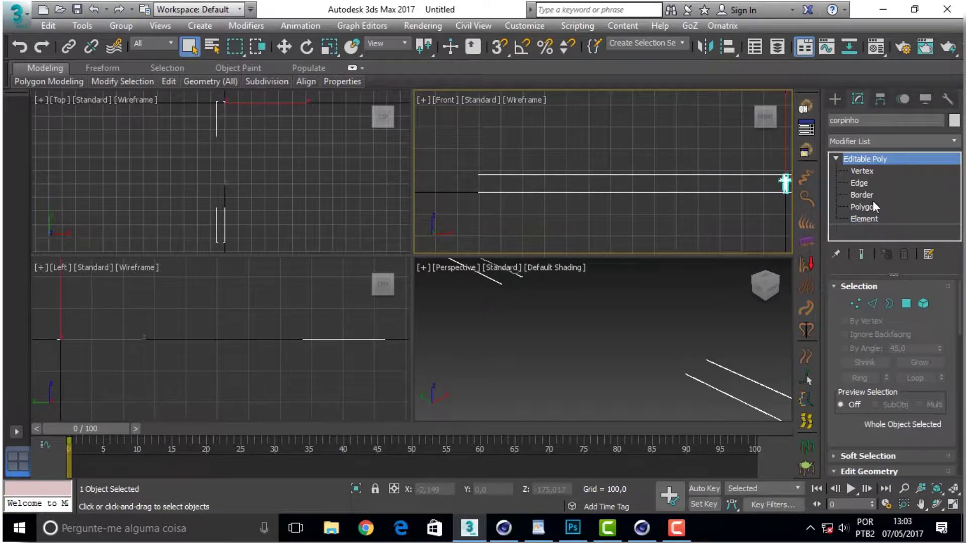
right_click(869, 160)
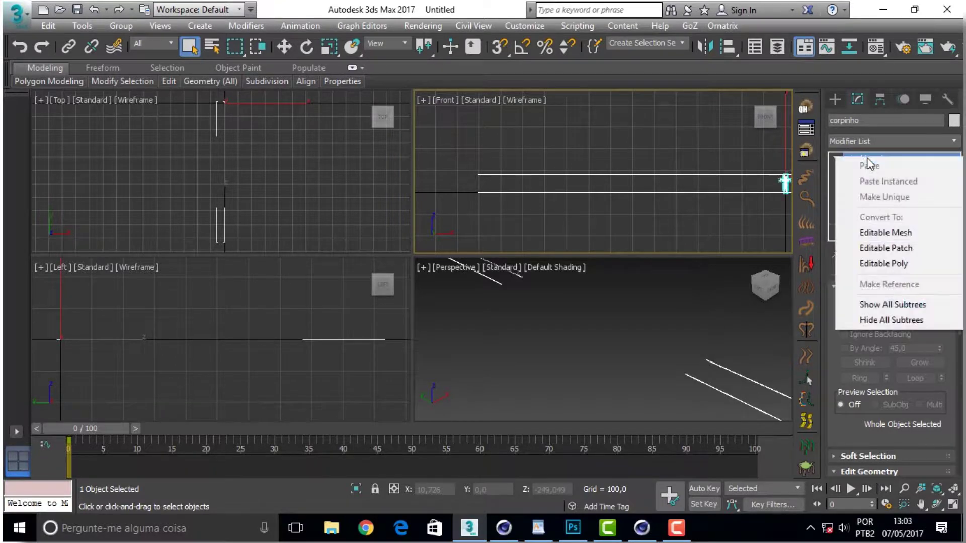
click(674, 206)
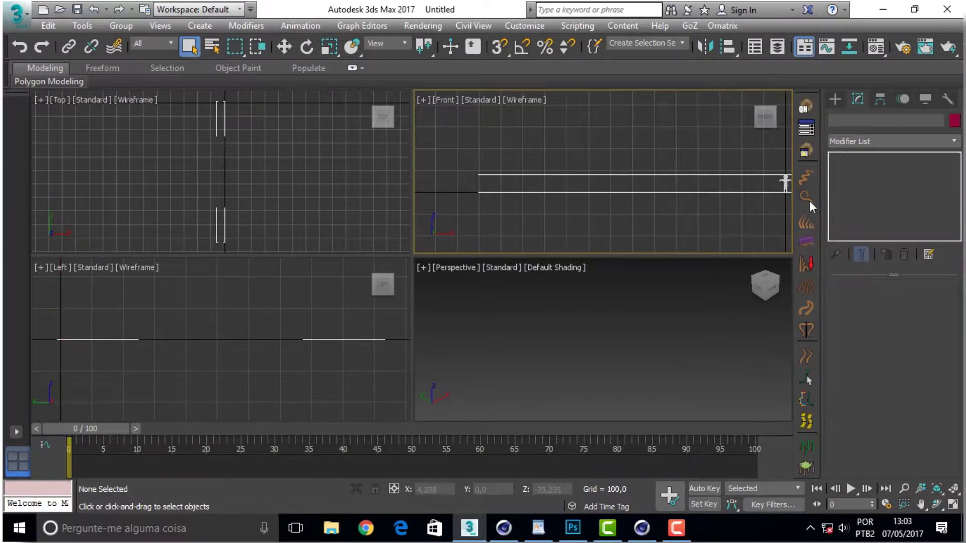
click(786, 170)
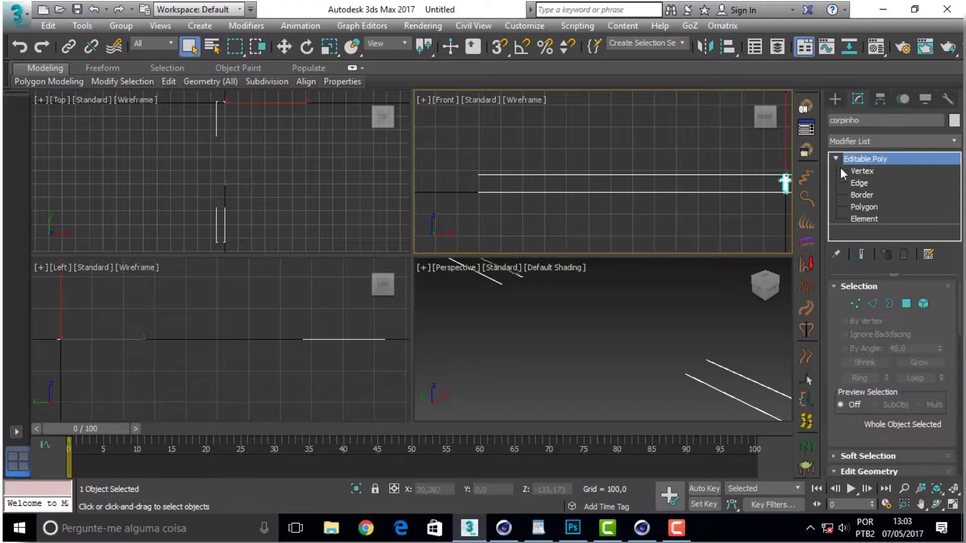
click(836, 159)
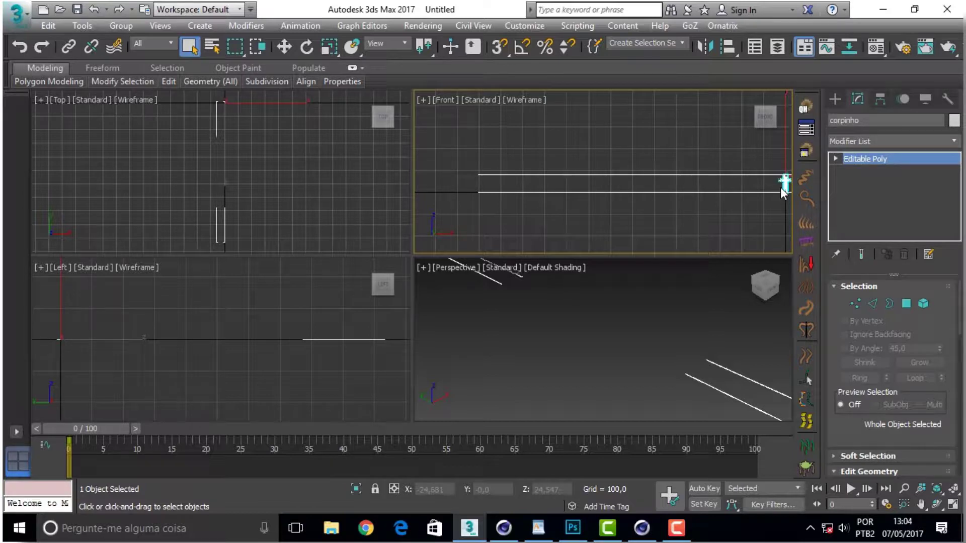
right_click(884, 160)
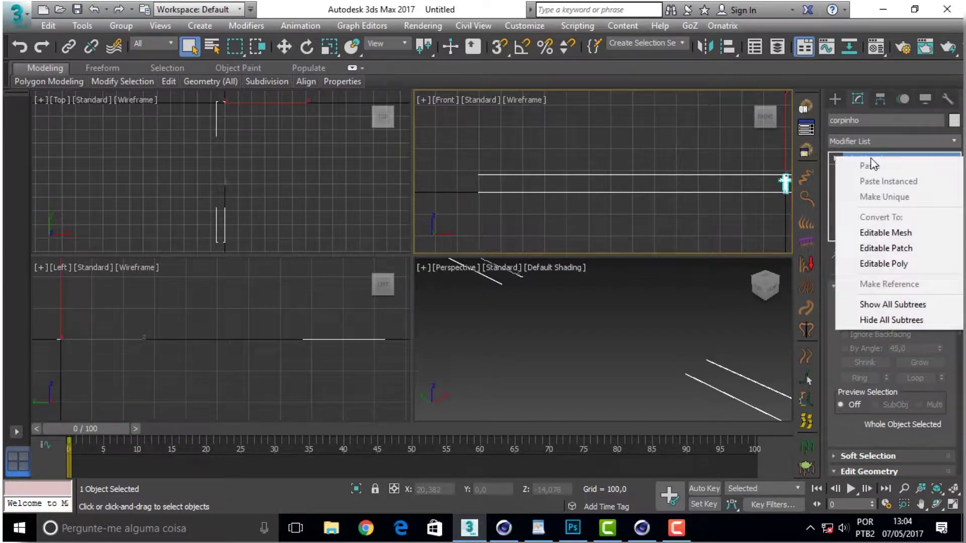
Step: Convert corpinho to Editable Mesh, delete box-selected vertices, then undo the deletion
click(902, 236)
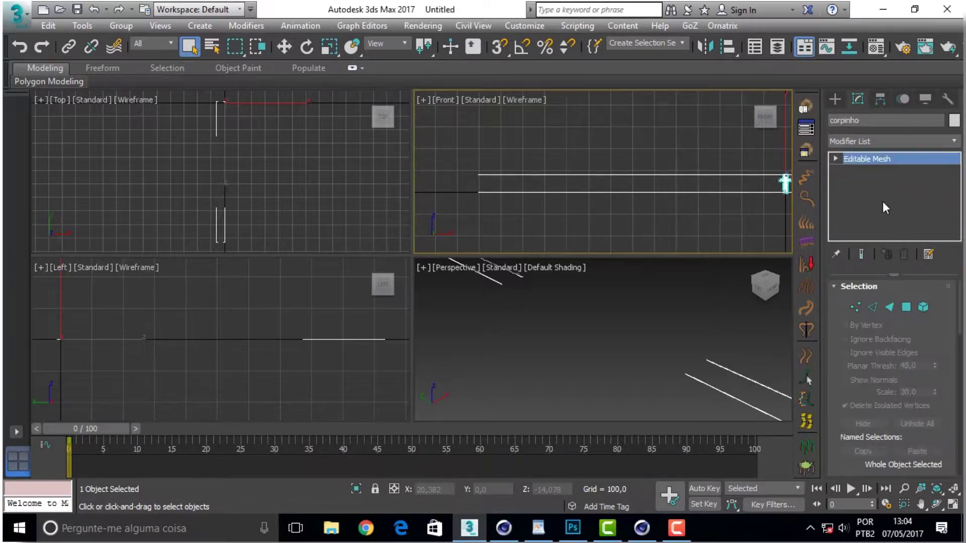
click(854, 306)
drag(455, 157, 635, 226)
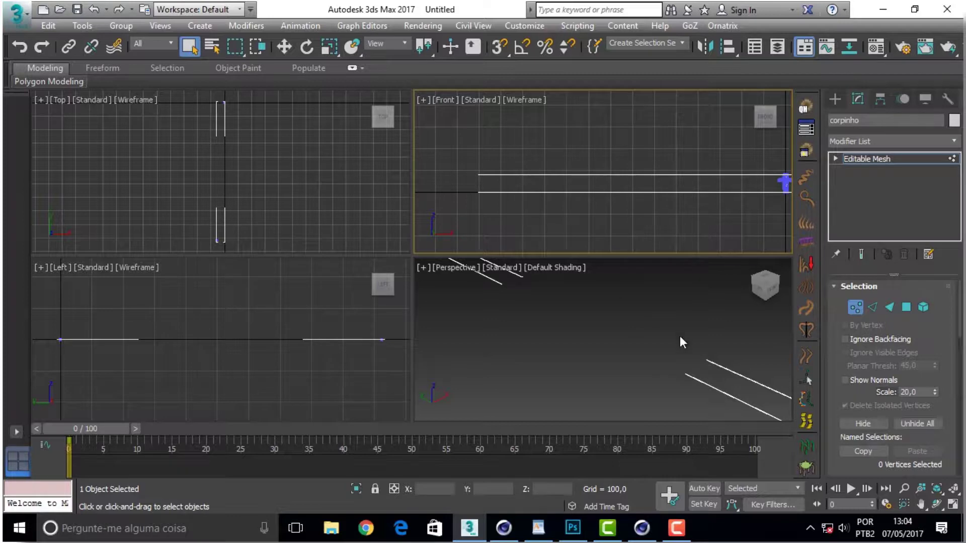
drag(264, 189, 174, 243)
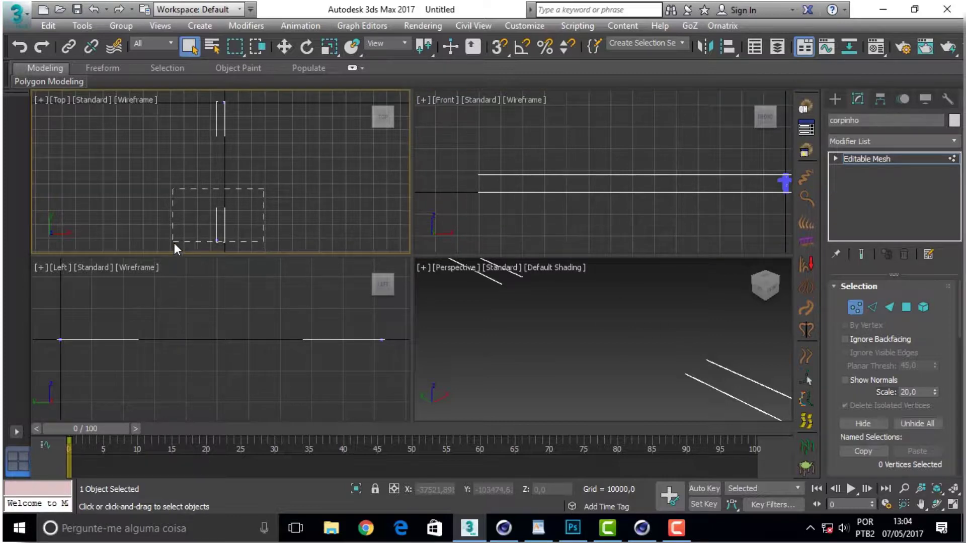
drag(190, 102, 191, 103)
key(Delete)
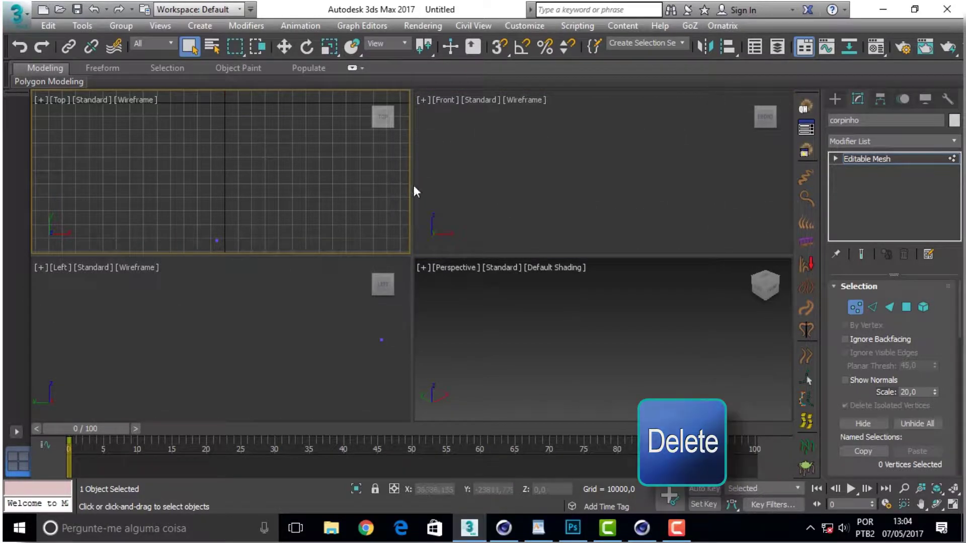
click(651, 215)
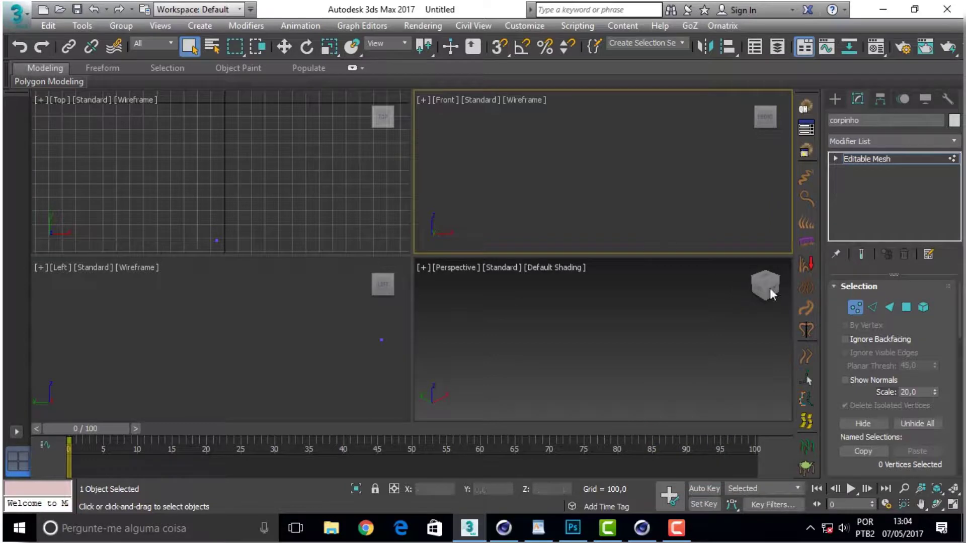
click(942, 496)
key(ctrl+z)
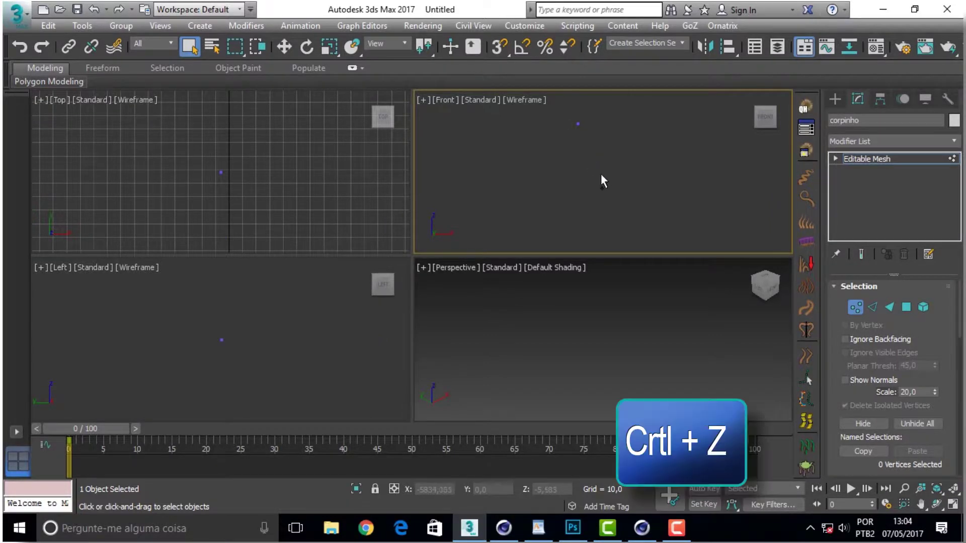
Step: Convert corpinho to Editable Poly and back to Editable Mesh, then delete and undo vertices
click(312, 188)
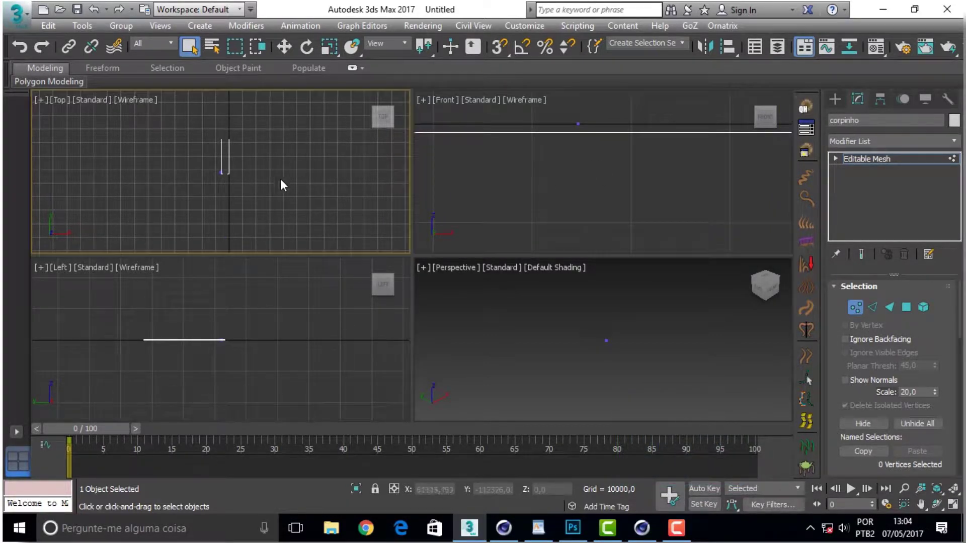
click(953, 489)
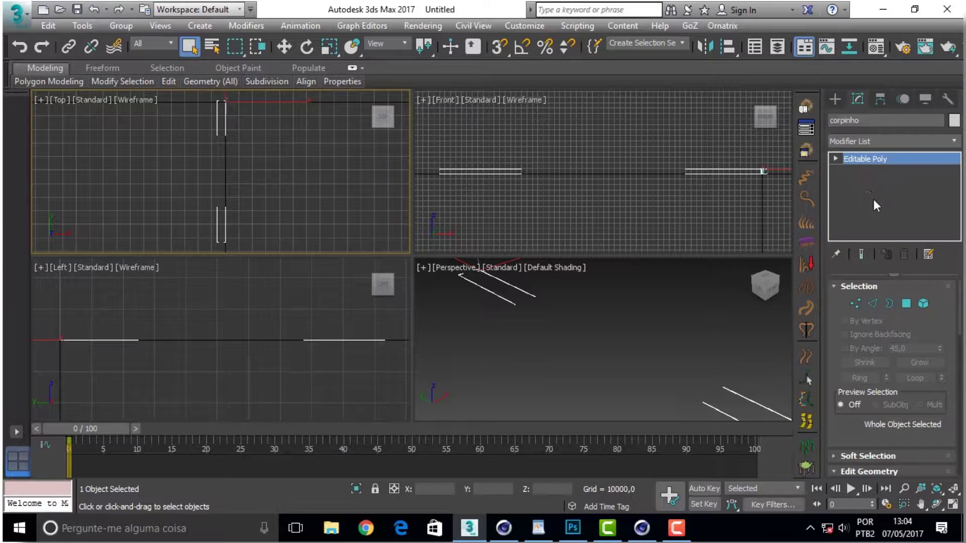
right_click(861, 162)
click(874, 229)
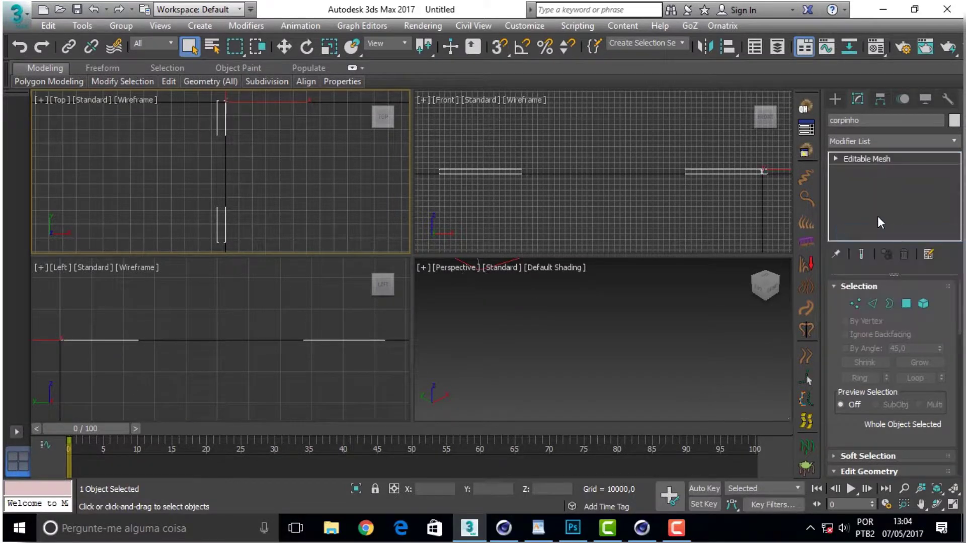
click(855, 307)
drag(234, 211, 193, 254)
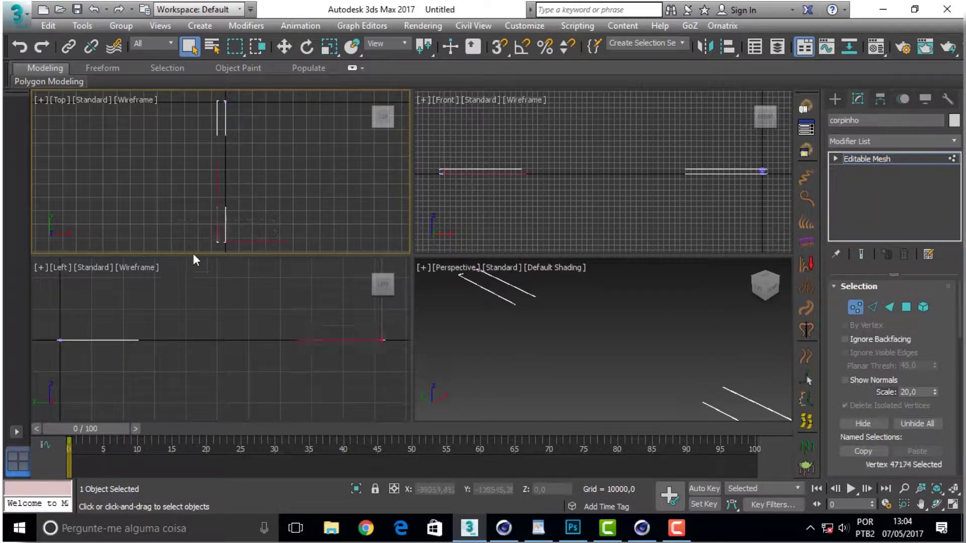
key(Delete)
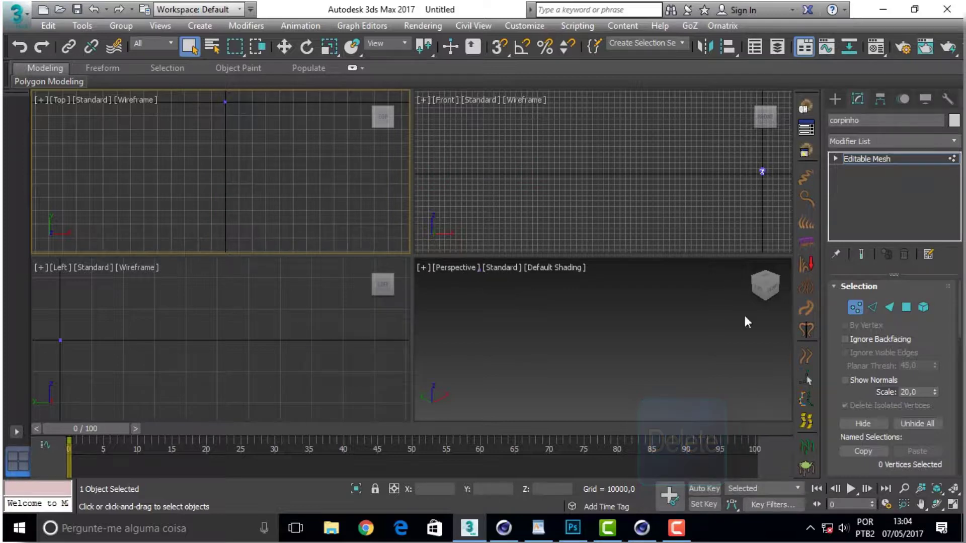
key(ctrl+z)
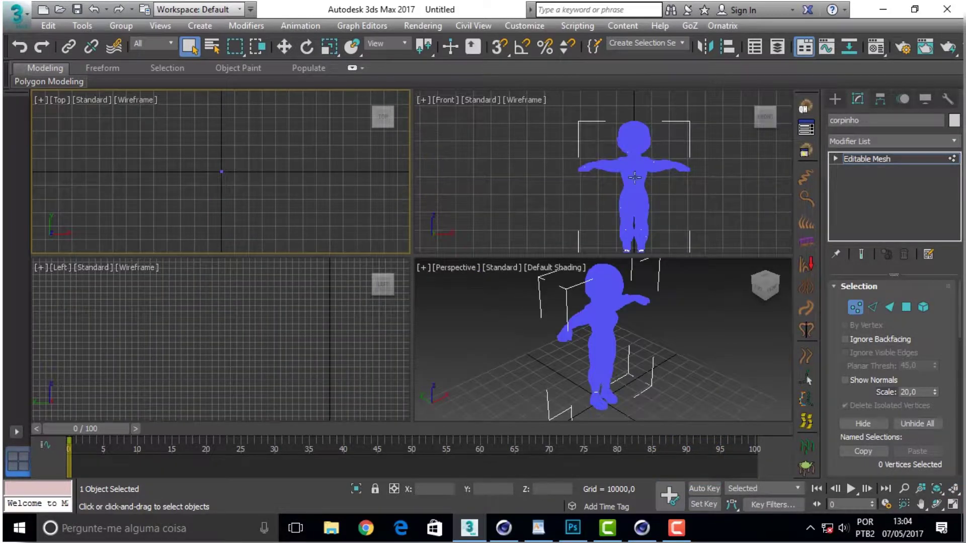
scroll(651, 186, up, 4)
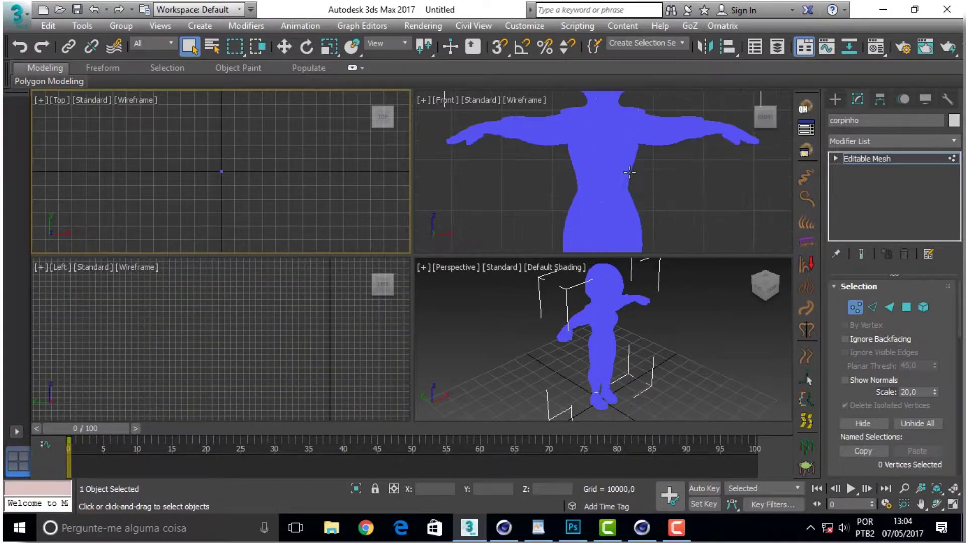
scroll(626, 169, down, 1)
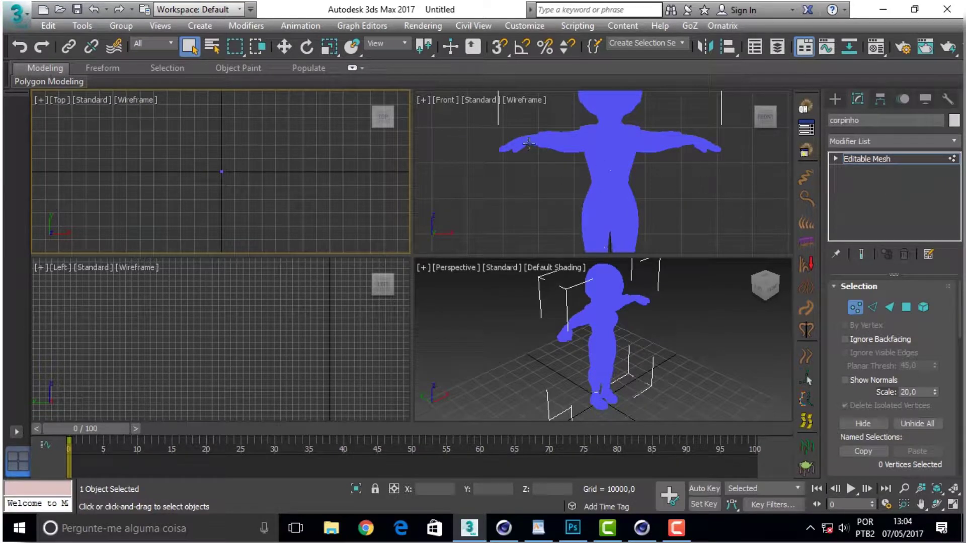
click(21, 13)
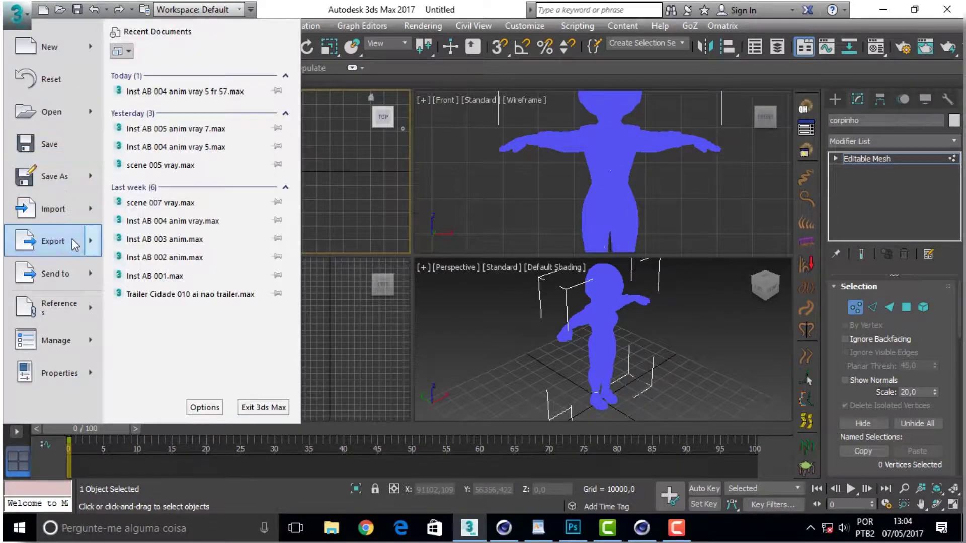
click(56, 242)
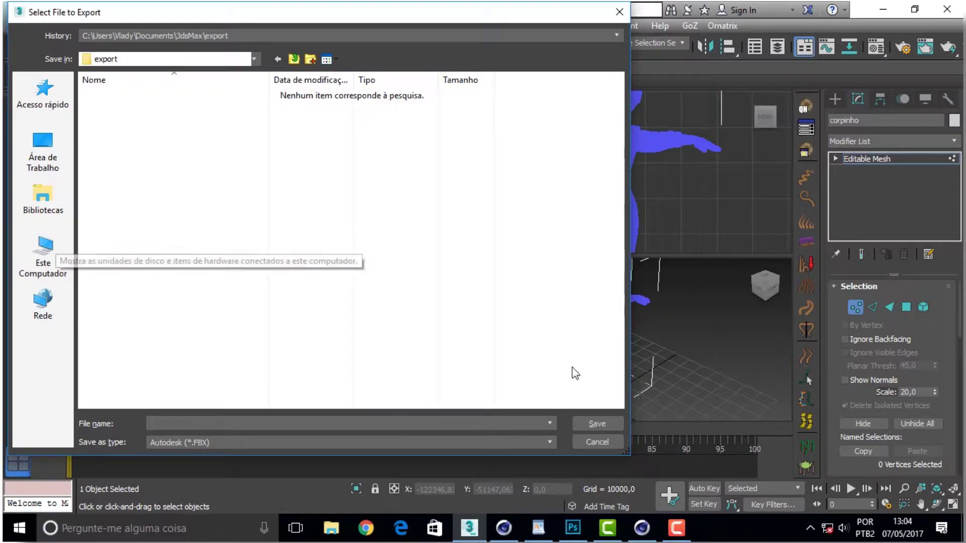
click(619, 12)
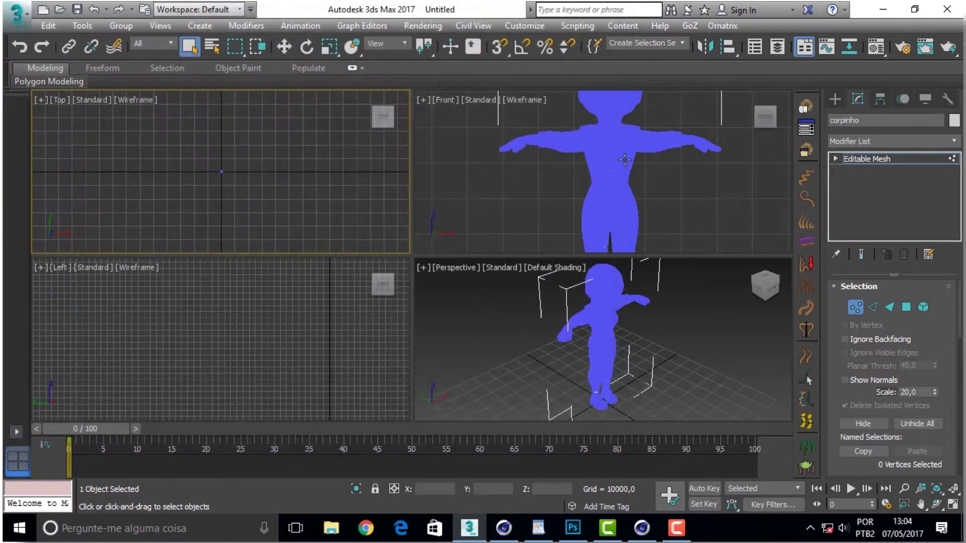
scroll(617, 144, up, 5)
scroll(617, 144, up, 5)
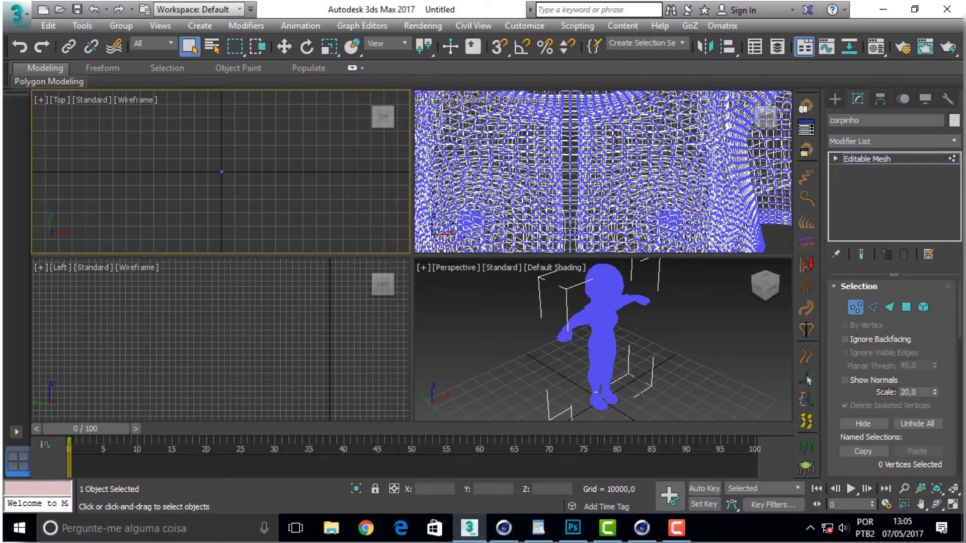
scroll(642, 161, down, 3)
scroll(645, 159, up, 3)
scroll(644, 159, down, 3)
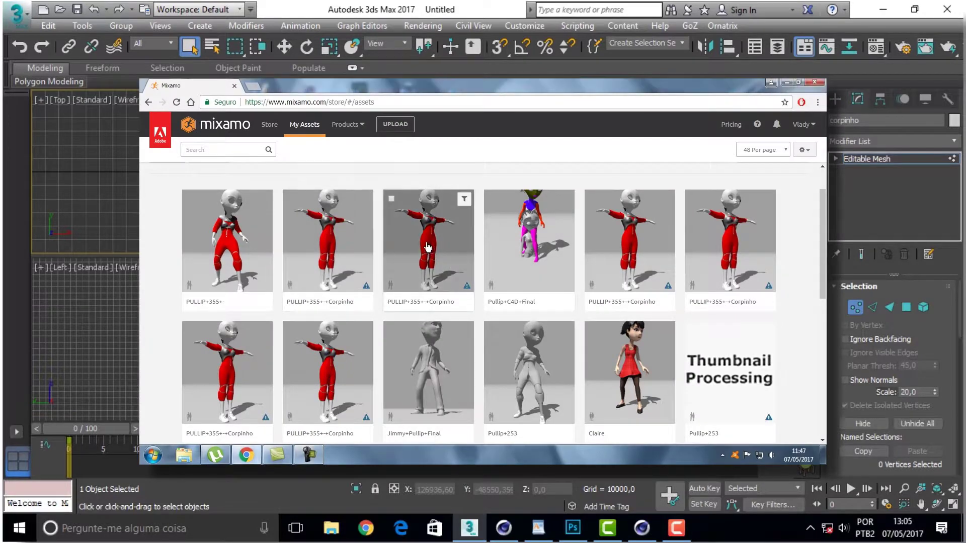
click(428, 247)
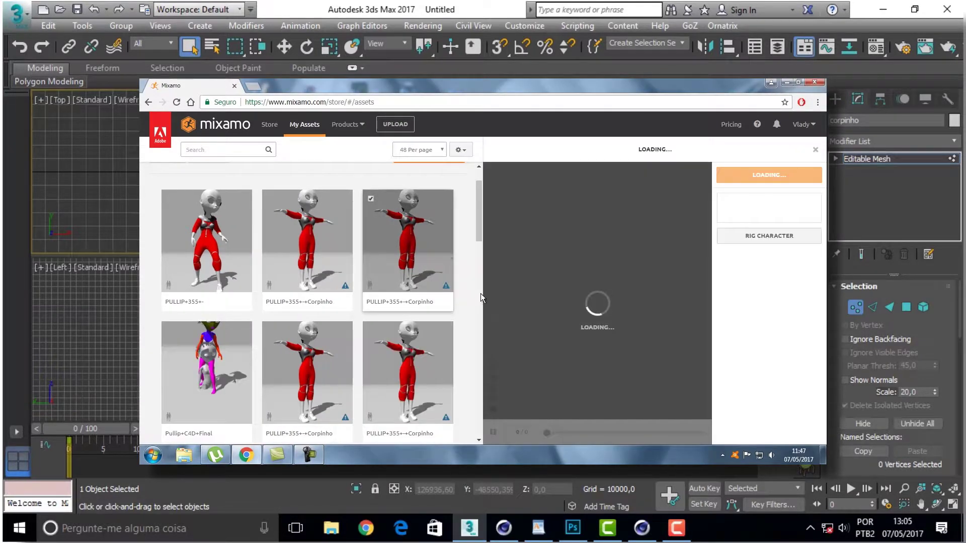
Step: Start rigging the Corpinho character and drag the knee markers onto the doll's knees
click(725, 244)
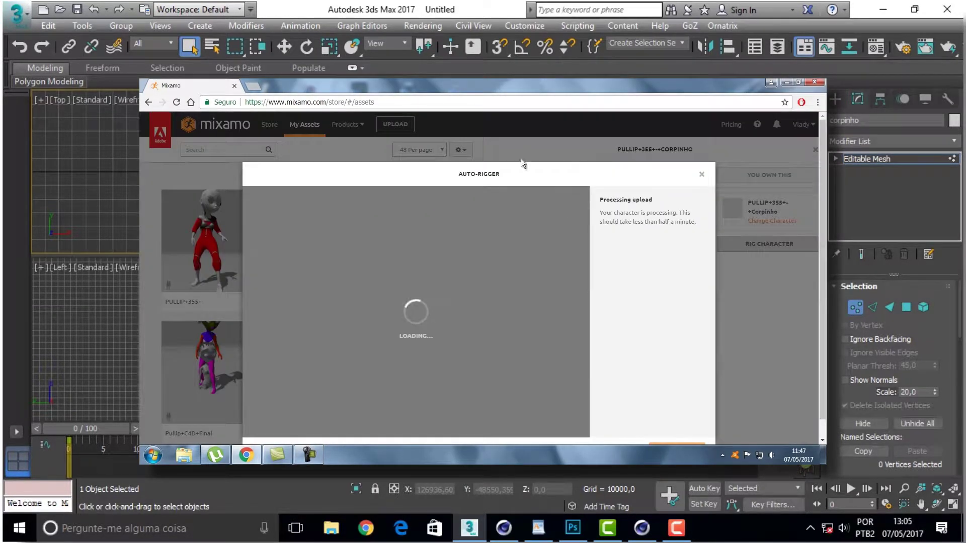
drag(447, 256, 432, 342)
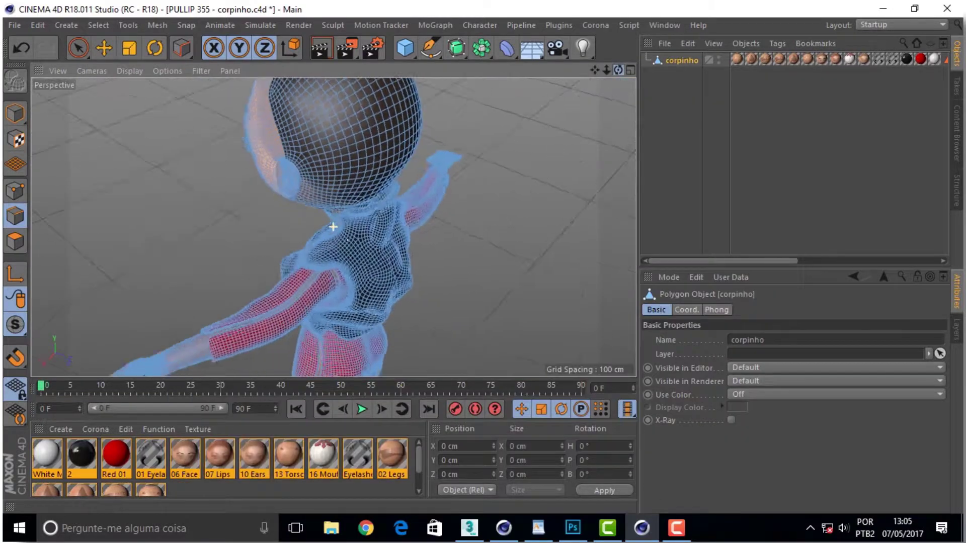
mouse_move(618, 71)
mouse_down()
mouse_move(607, 72)
mouse_move(629, 72)
mouse_up()
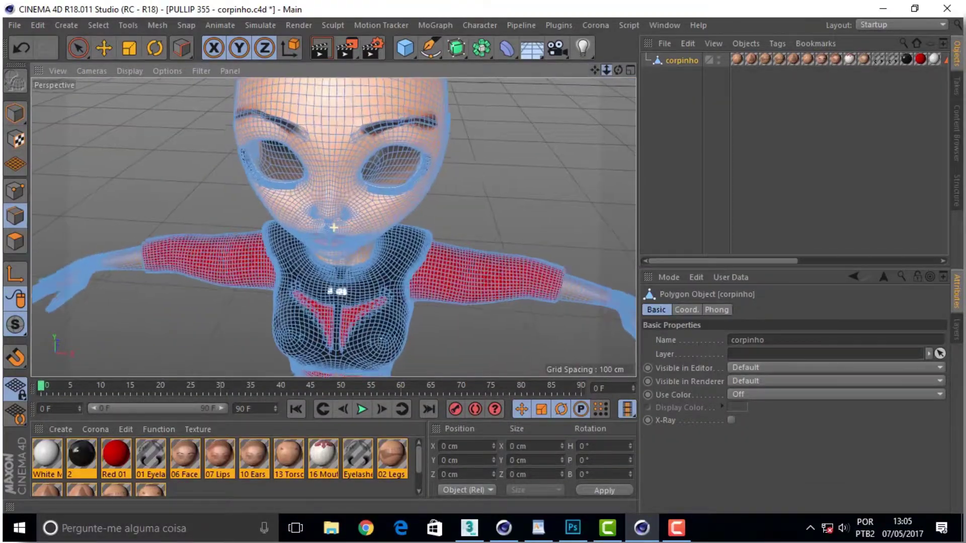
drag(618, 71, 599, 73)
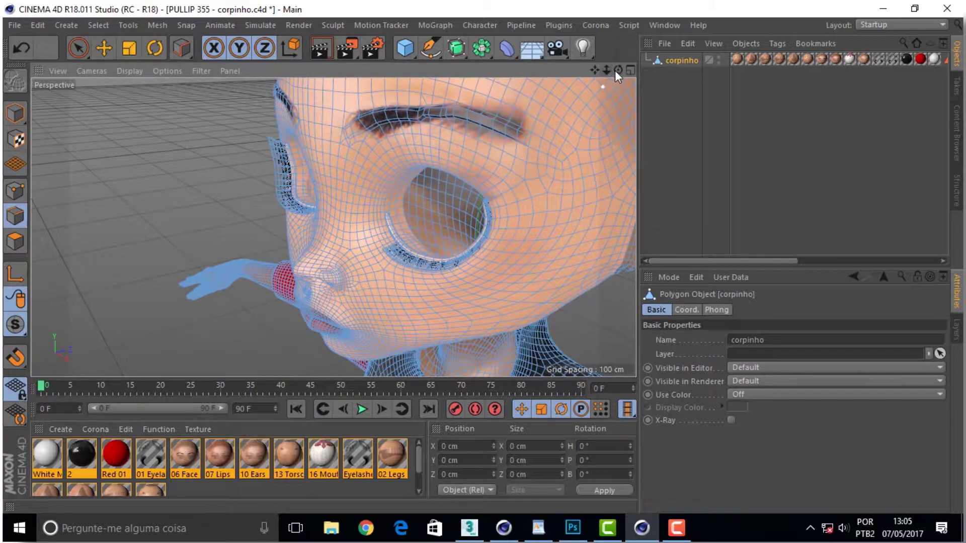
drag(618, 71, 694, 75)
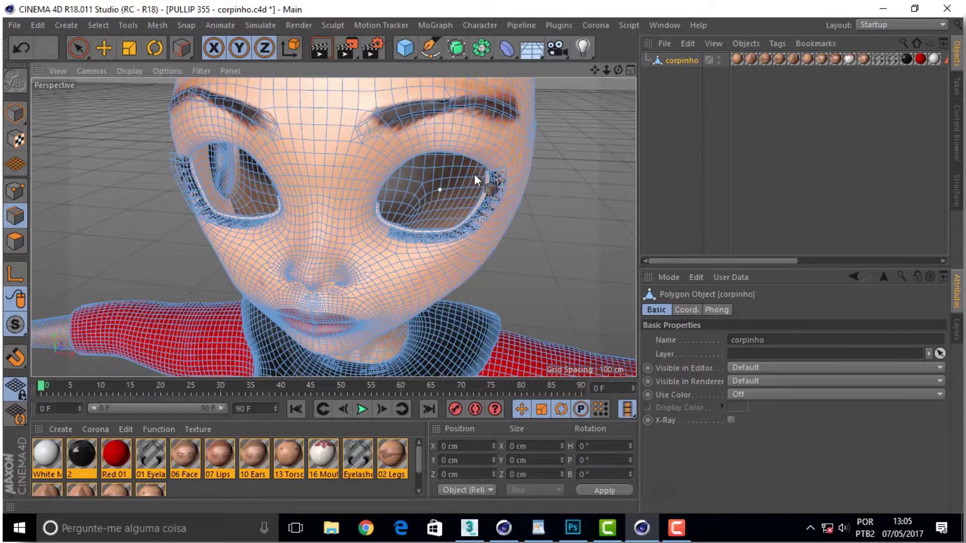
drag(618, 70, 553, 151)
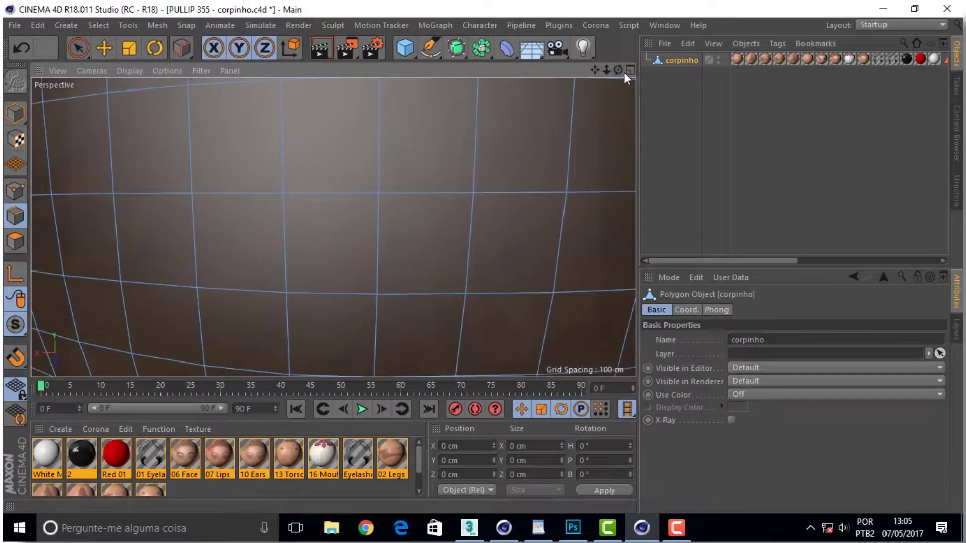
drag(604, 68, 606, 69)
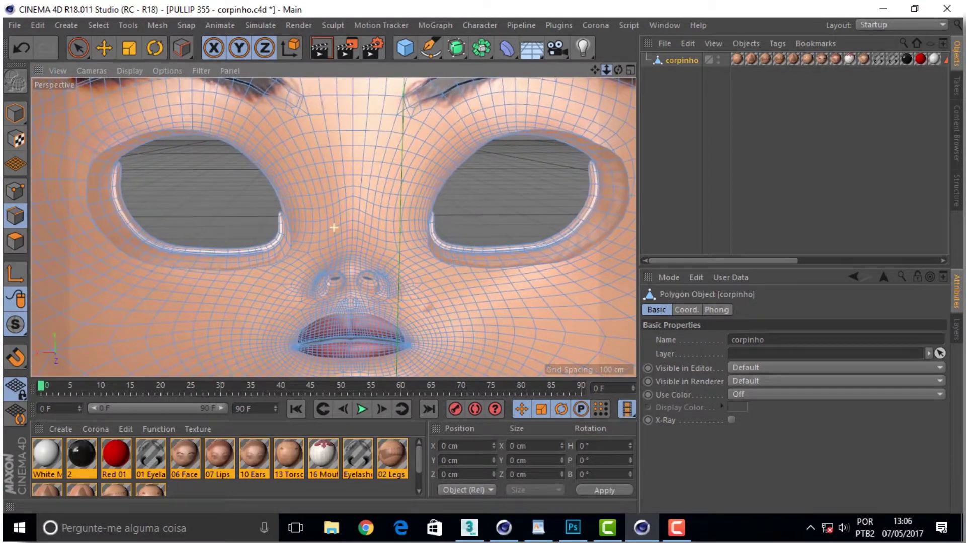
mouse_move(618, 71)
mouse_down()
mouse_move(578, 110)
mouse_move(554, 103)
mouse_up()
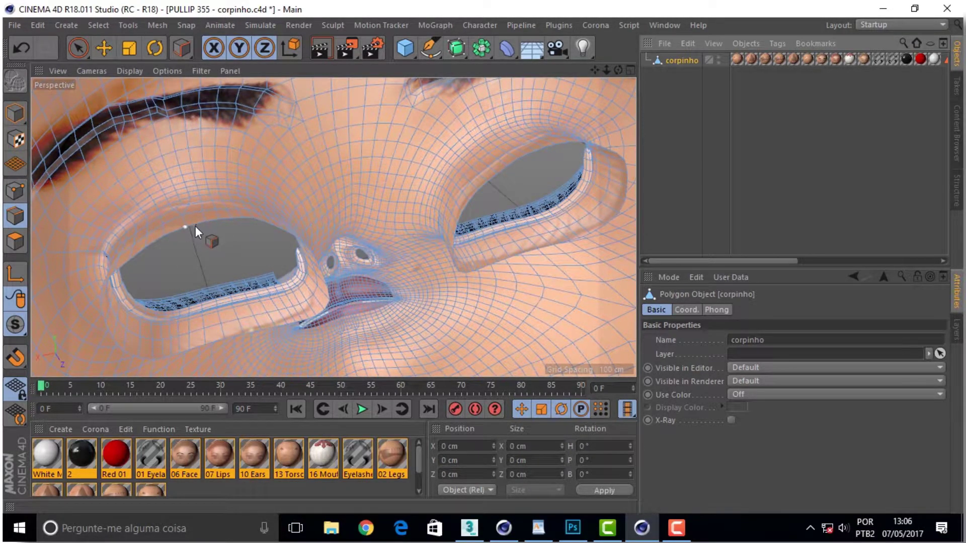
Step: Bridge polygon strips across the left eye hole, then orbit around the face
right_click(209, 241)
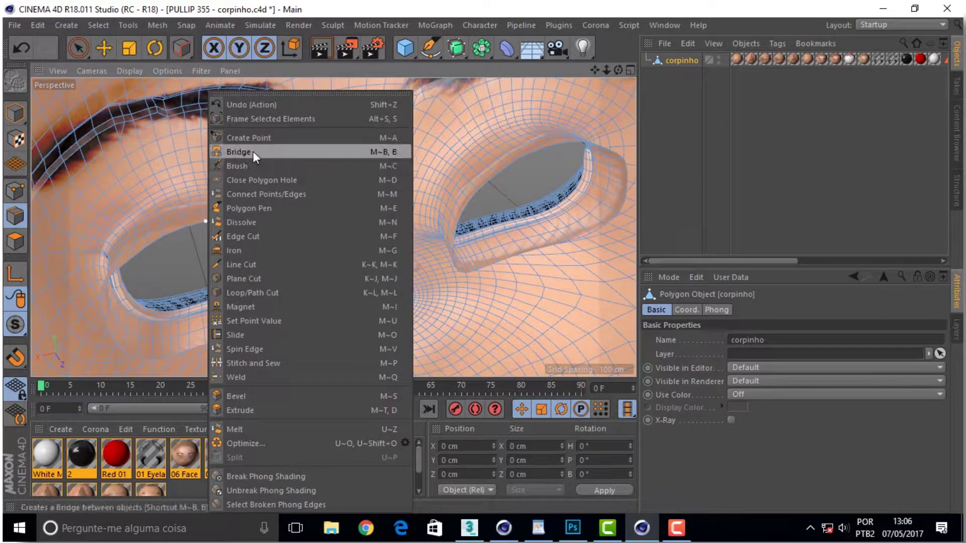
click(252, 152)
drag(191, 226, 226, 335)
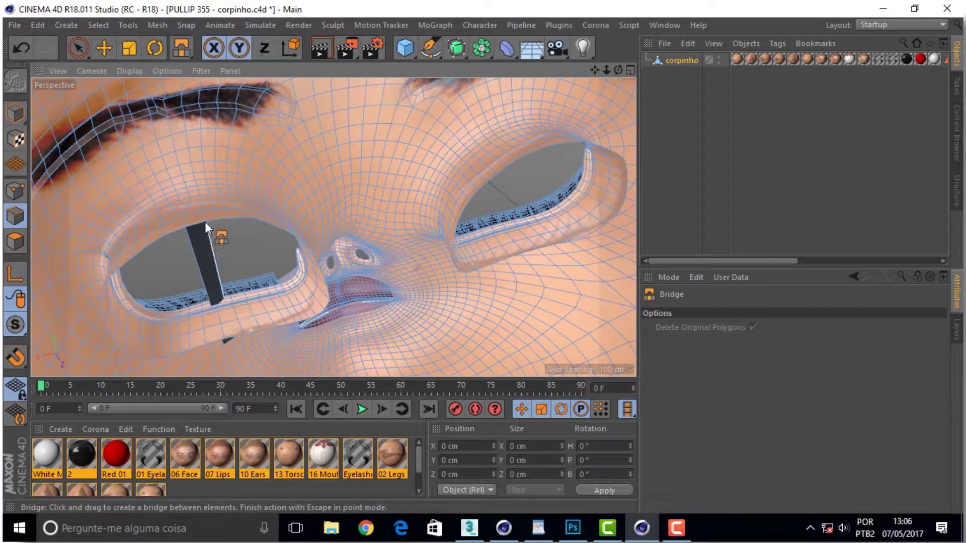
key(ctrl+z)
drag(194, 224, 234, 336)
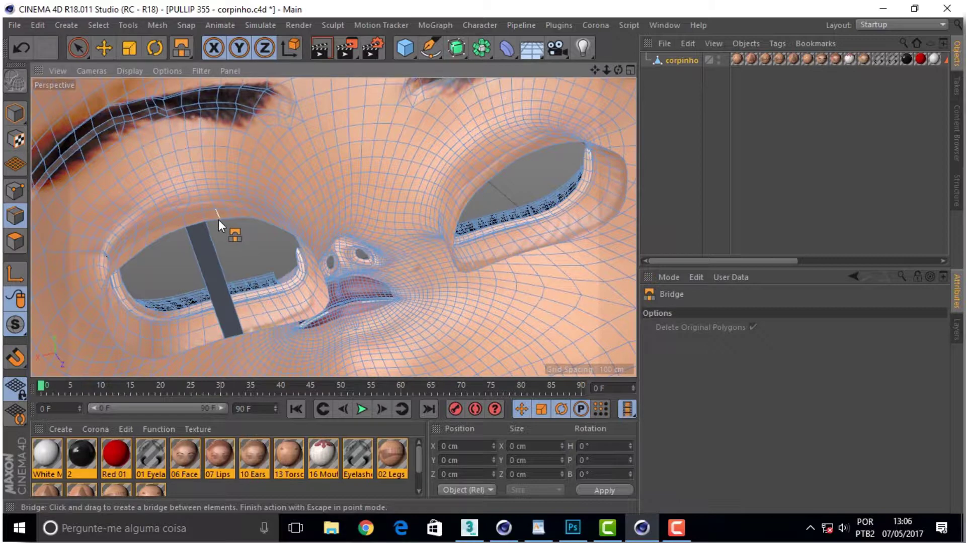
drag(219, 222, 251, 332)
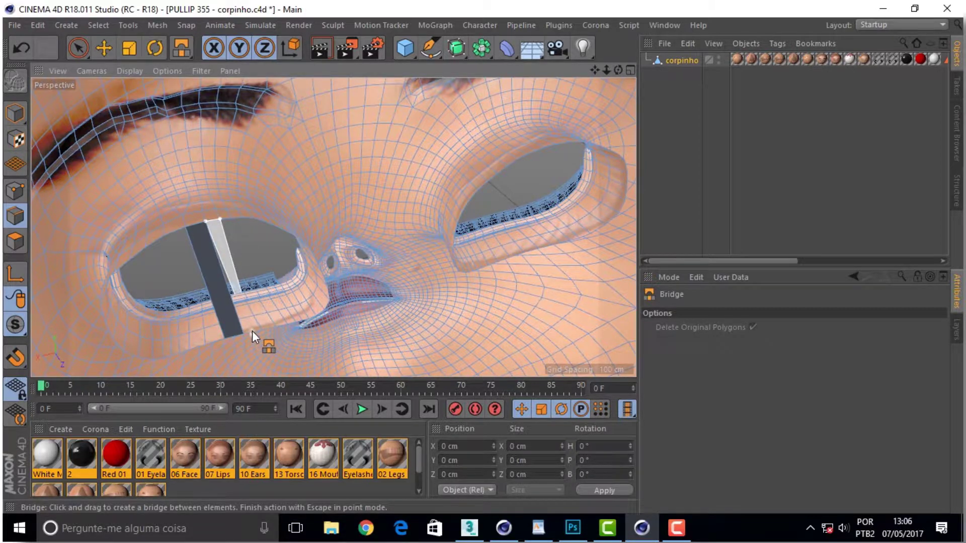
drag(251, 331, 252, 333)
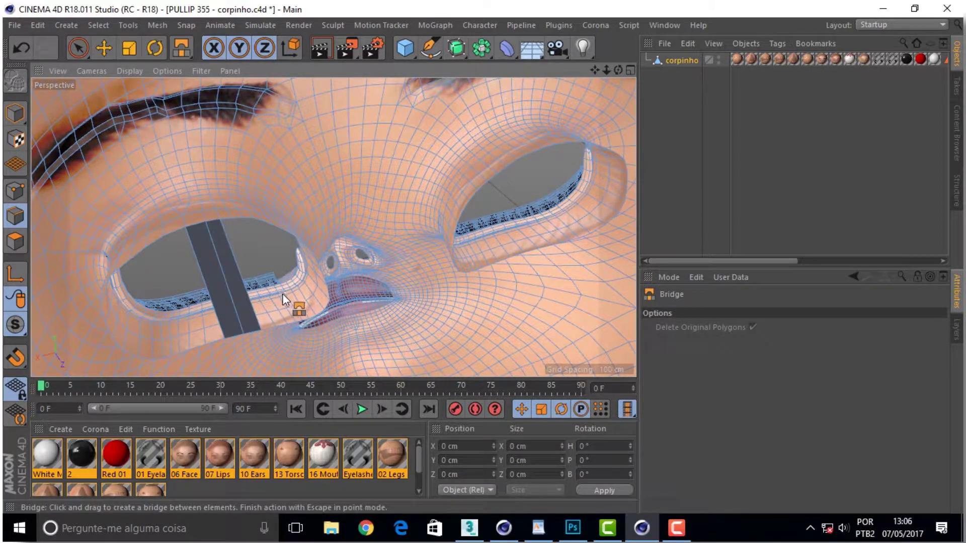
drag(618, 70, 554, 80)
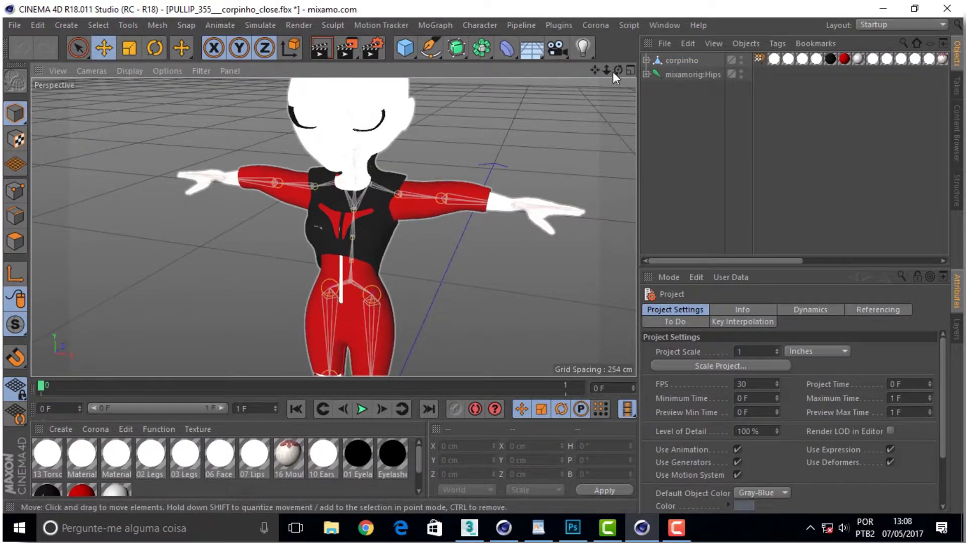
Step: Orbit the doll to a straight front view and switch the display to Gouraud Shading (Lines)
drag(618, 70, 564, 81)
drag(618, 70, 619, 70)
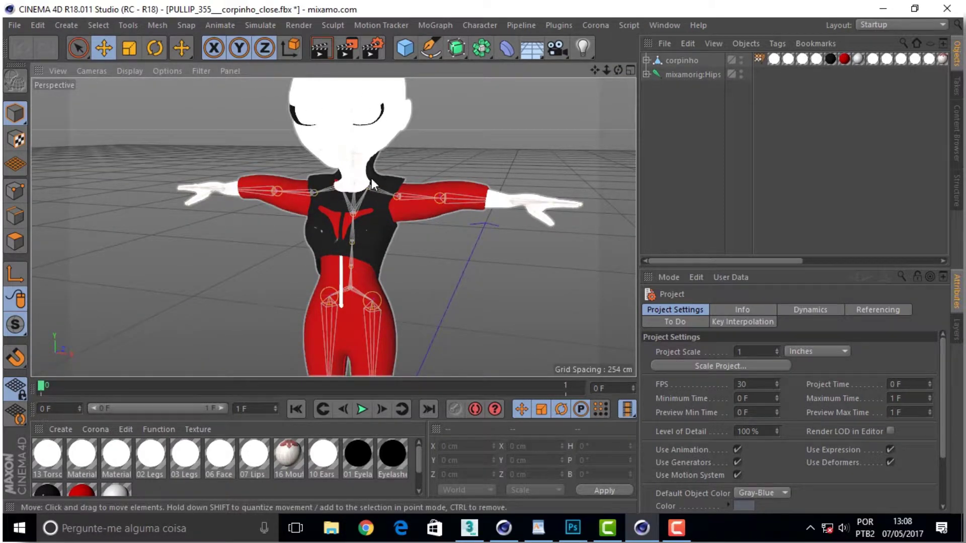
click(164, 71)
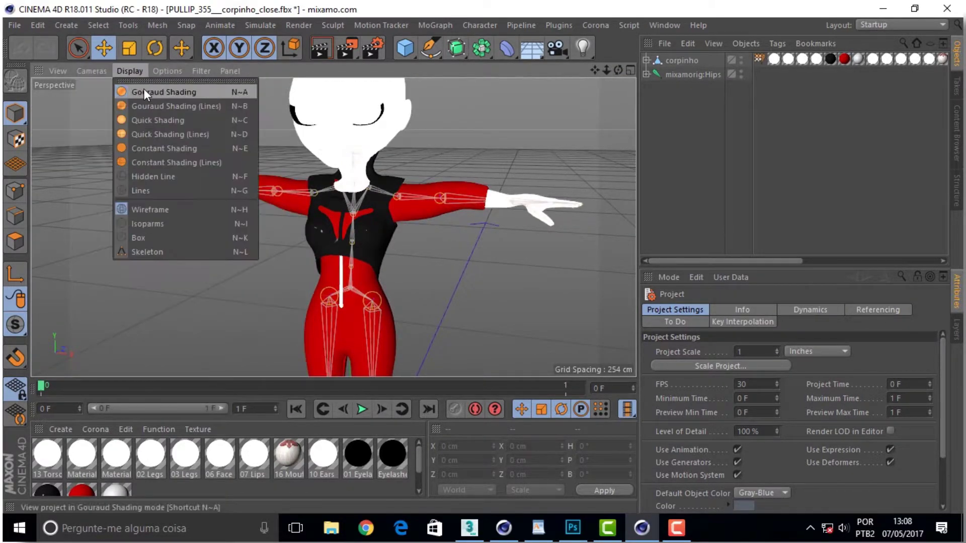
click(167, 106)
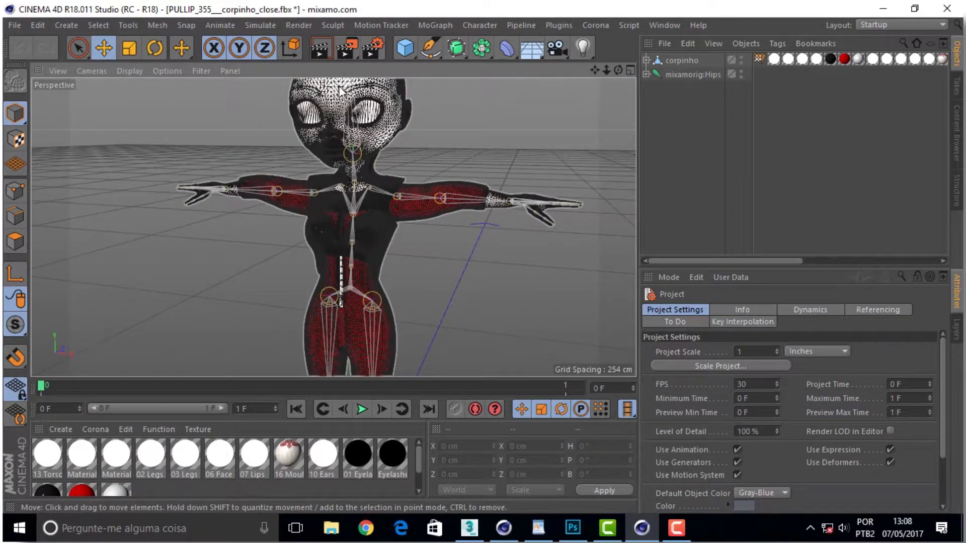
Step: Zoom in and out on the wireframed doll, then bring up the open-documents list
scroll(370, 128, up, 5)
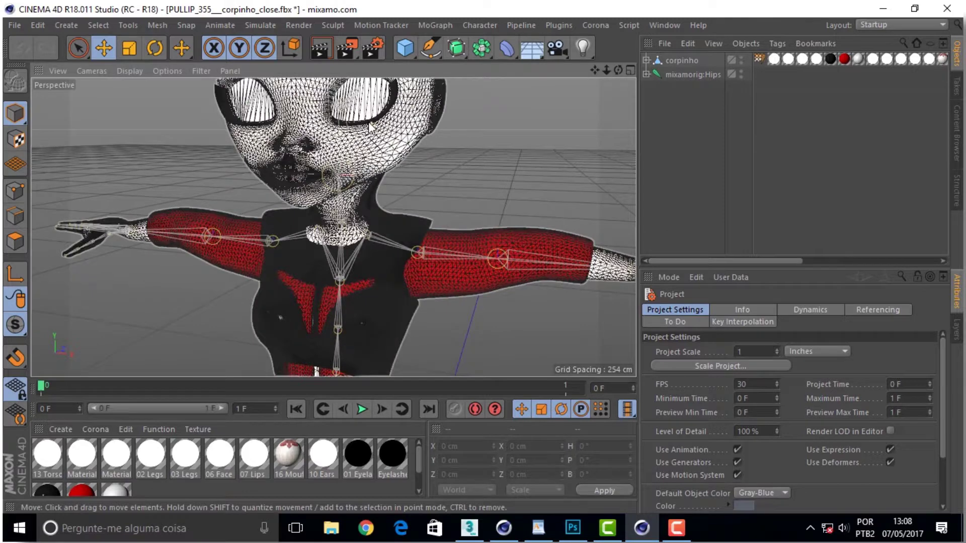
scroll(369, 126, down, 5)
scroll(373, 128, down, 2)
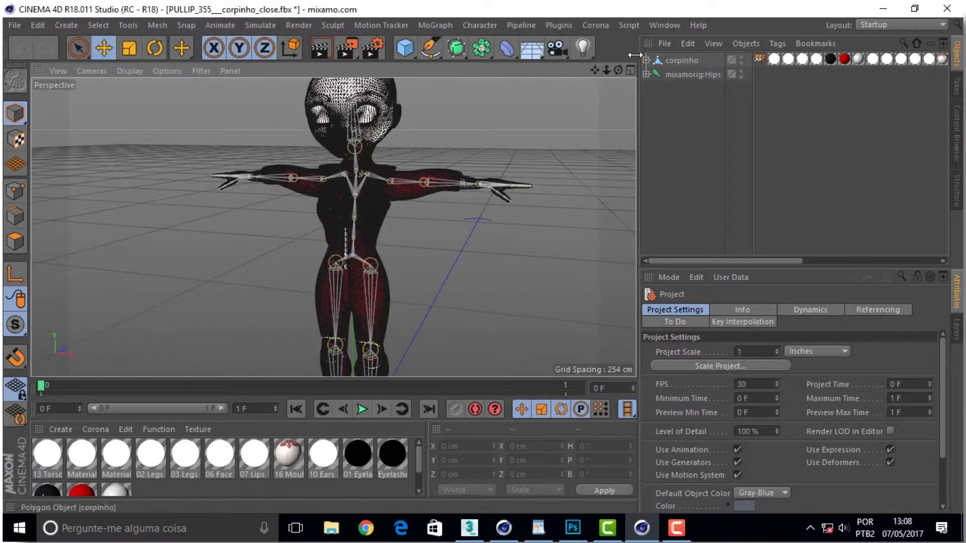
click(664, 25)
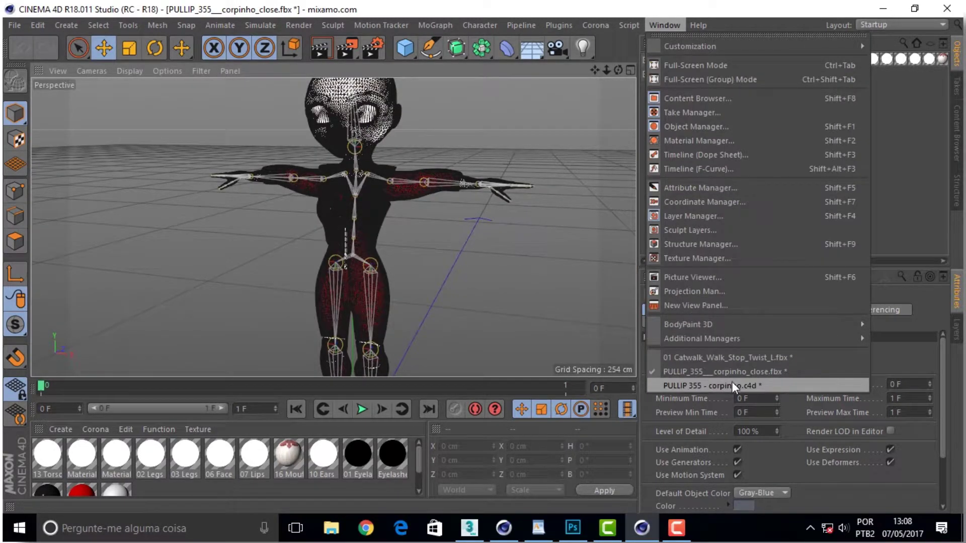
Step: Copy the mixamorig:Hips skeleton from the 01 Catwalk_Walk_Stop_Twist_L.fbx scene
click(739, 354)
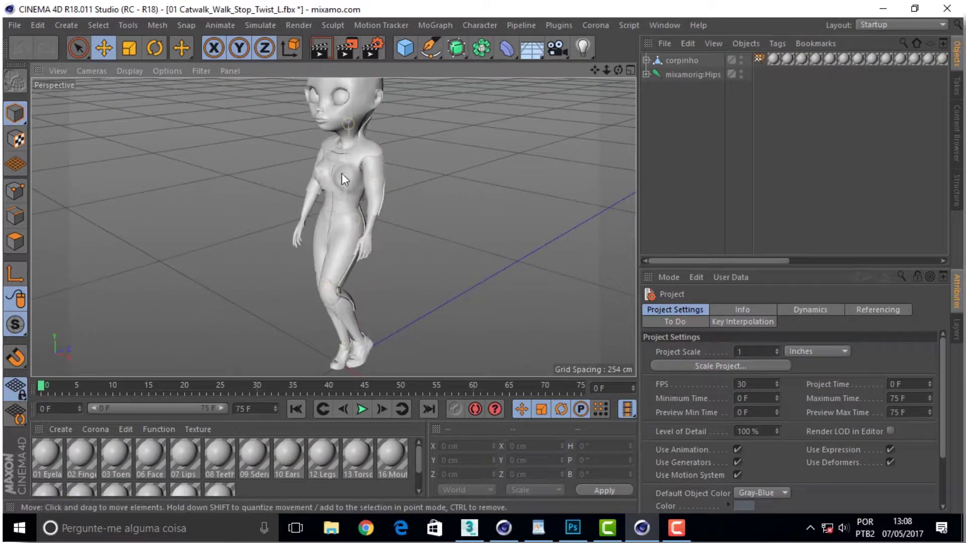
click(684, 75)
key(ctrl+c)
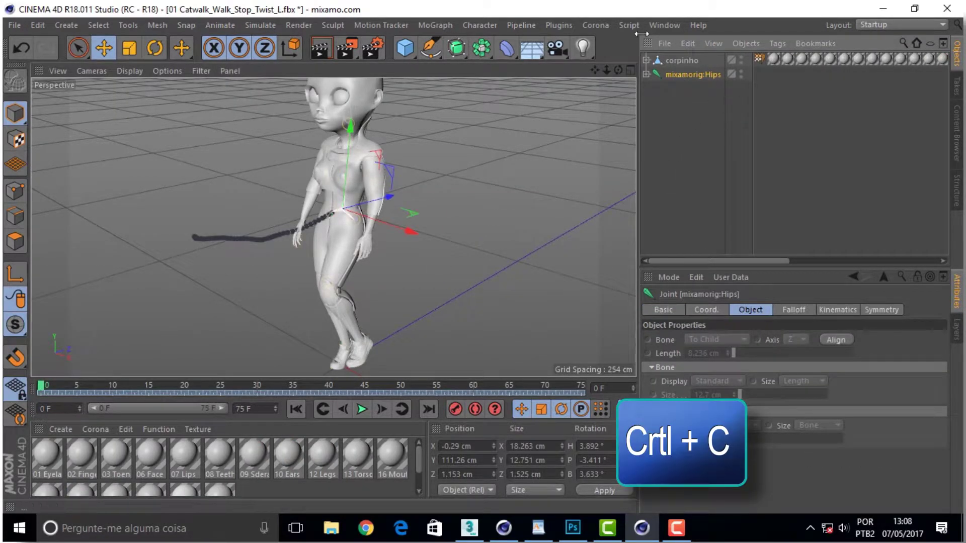
Step: Paste it into PULLIP_355__corpinho_close.fbx as mixamorig:Hips.1 and extend the timeline to 0–75 F
click(665, 25)
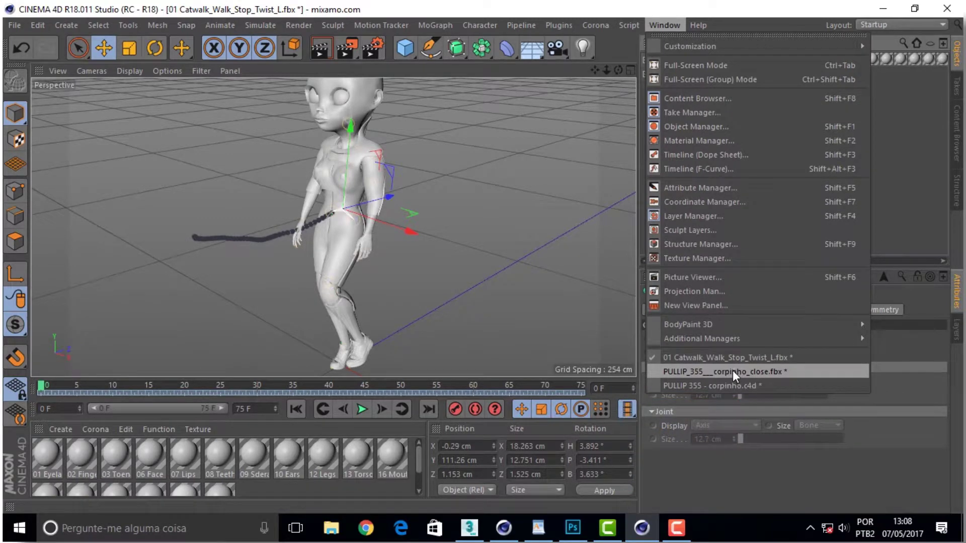
click(732, 385)
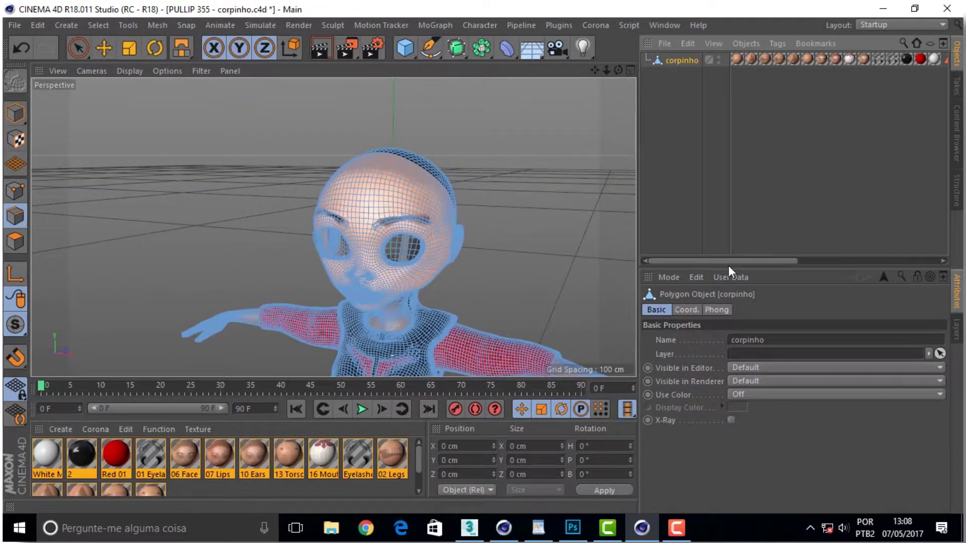
click(657, 21)
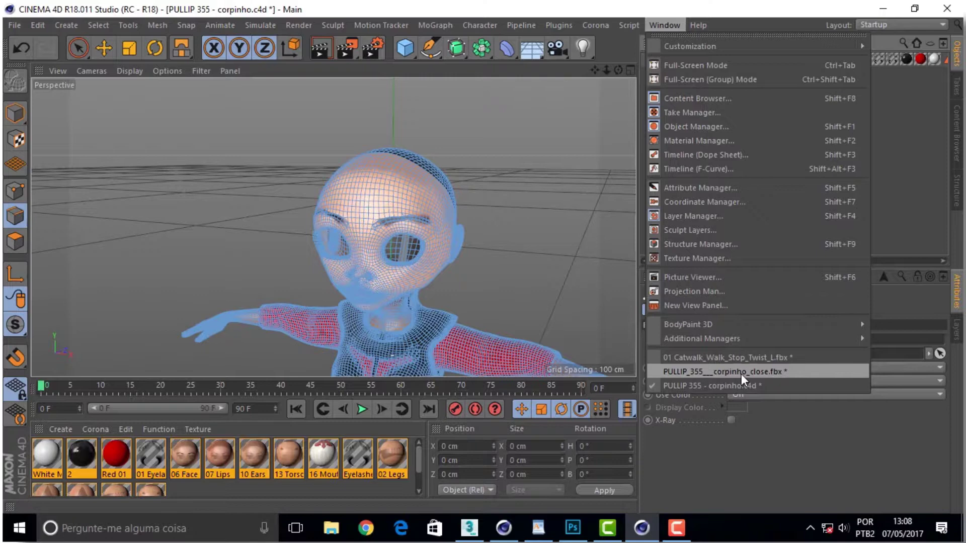
click(742, 373)
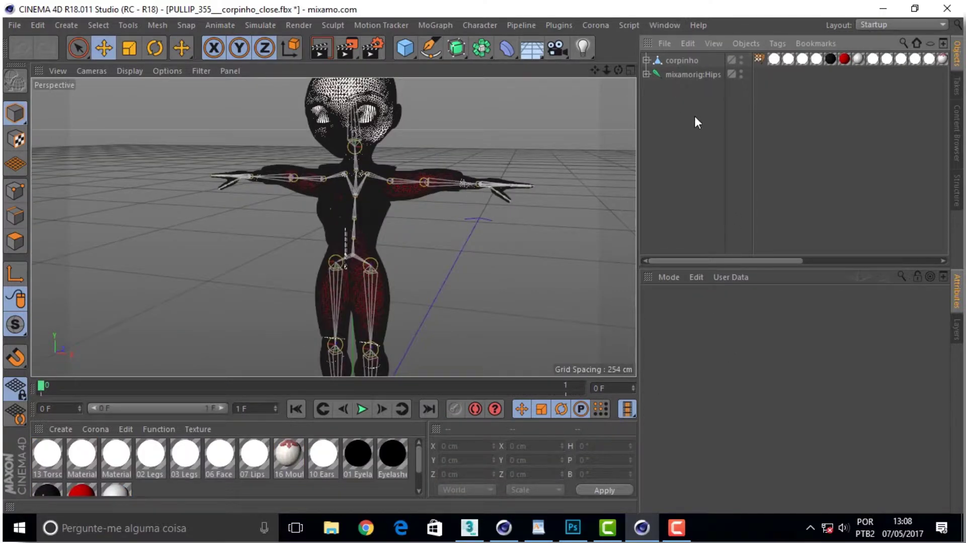
key(ctrl+v)
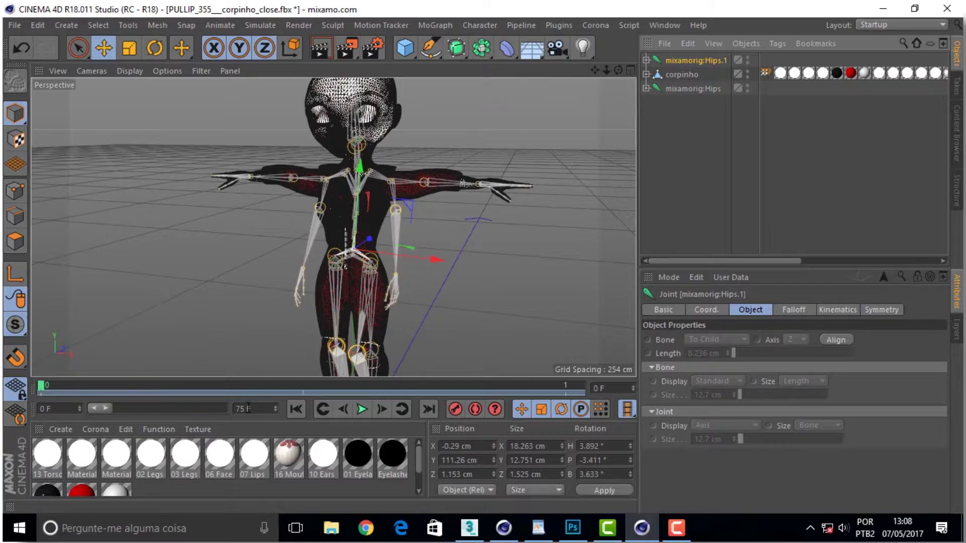
drag(107, 409, 237, 413)
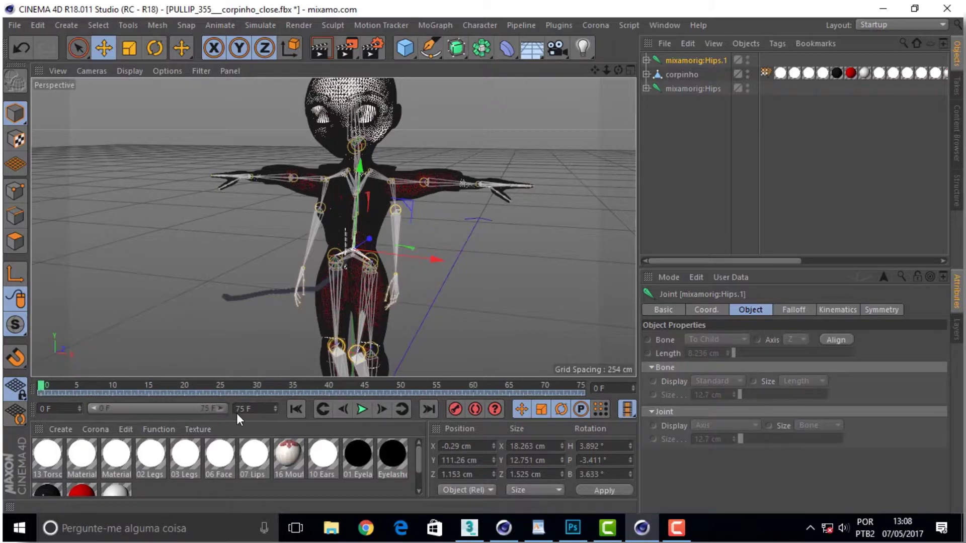
mouse_move(46, 385)
mouse_down()
mouse_move(280, 395)
mouse_move(45, 387)
mouse_up()
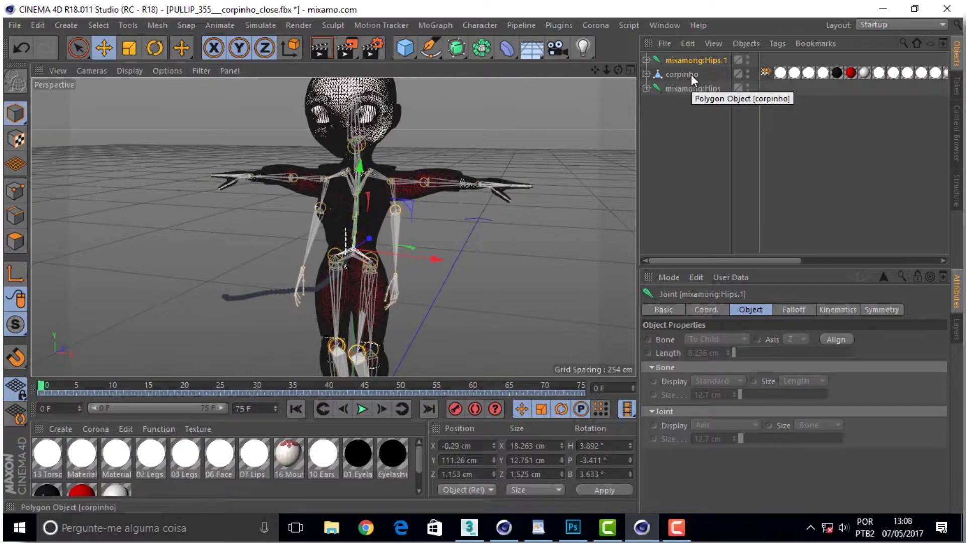
Step: Add a Retarget character tag to the doll's own mixamorig:Hips joint
click(688, 88)
right_click(687, 88)
right_click(690, 90)
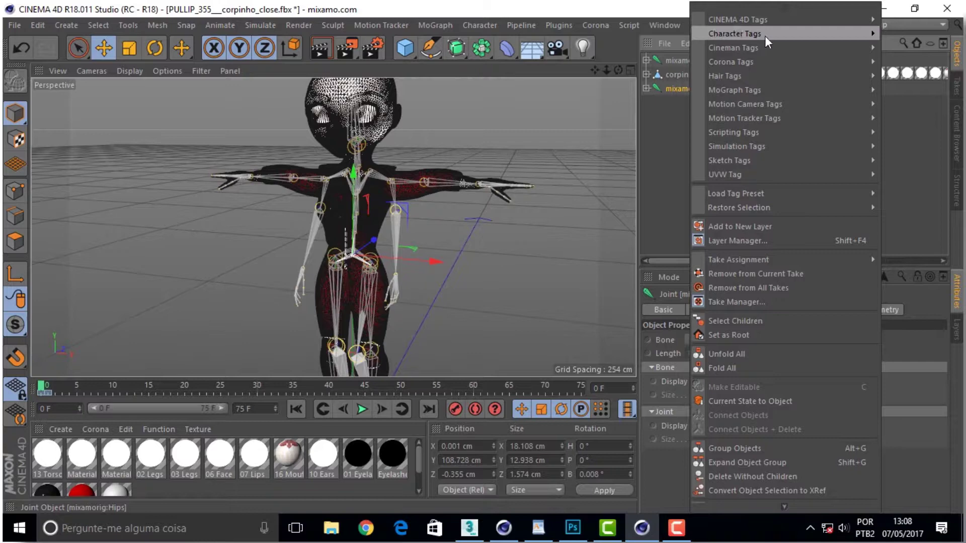
mouse_move(734, 33)
click(627, 132)
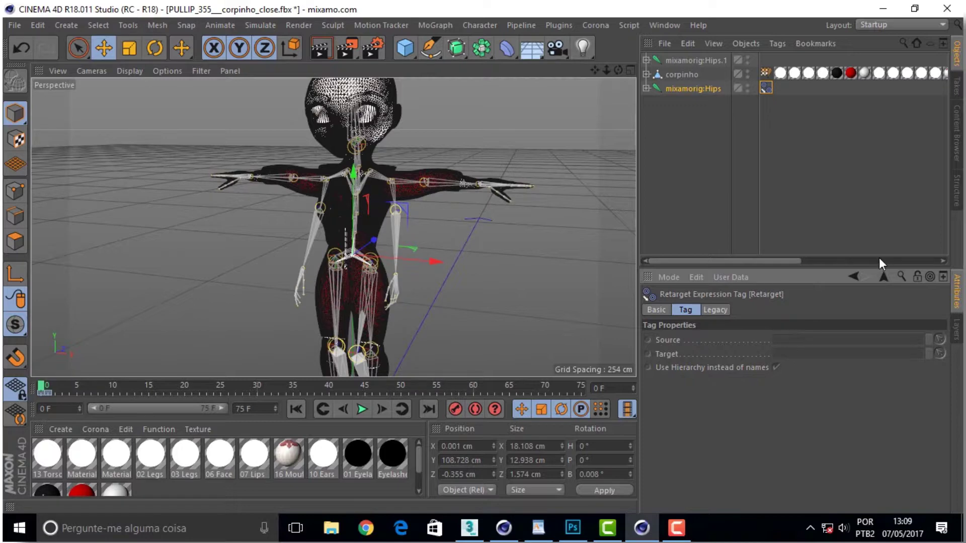
Step: Set the Retarget tag's Source to mixamorig:Hips.1 and Target to mixamorig:Hips, then return to frame 0
click(505, 526)
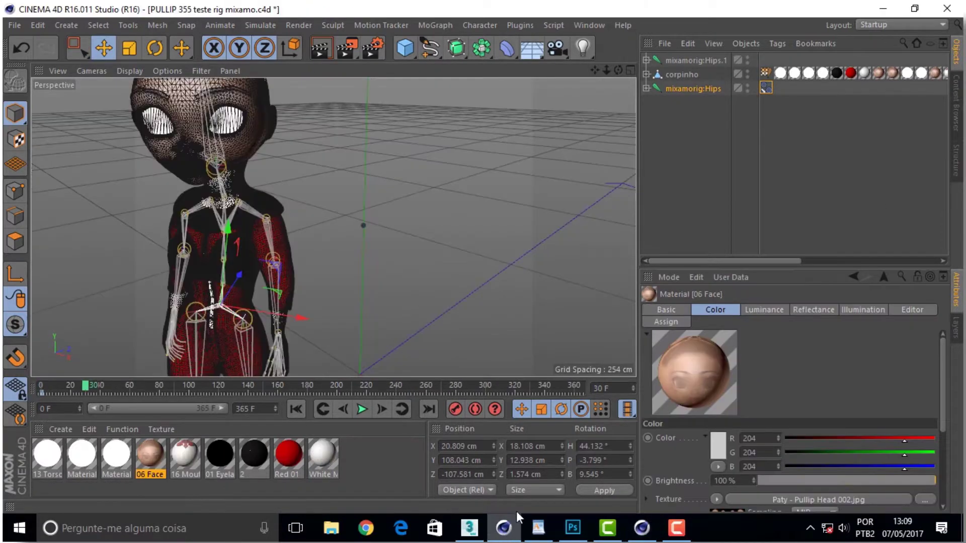
click(721, 86)
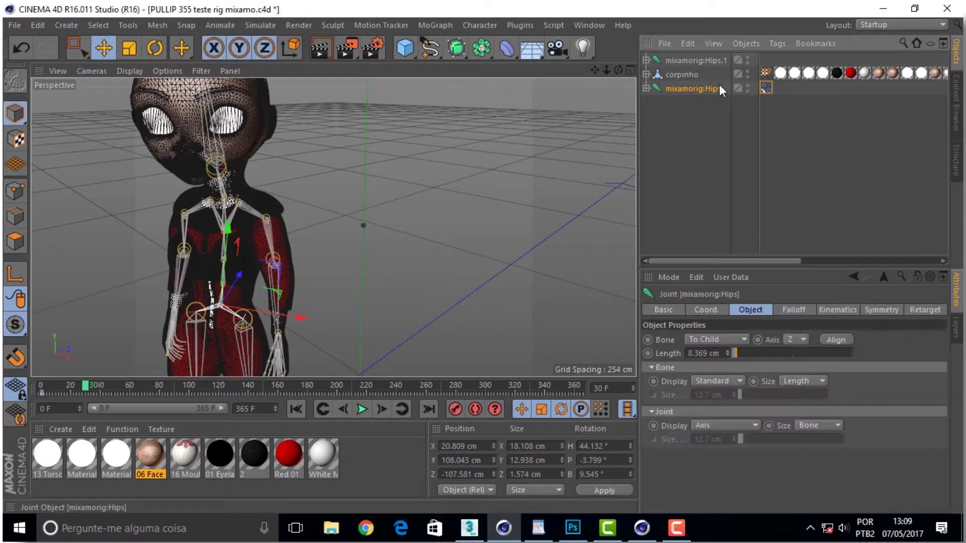
click(767, 88)
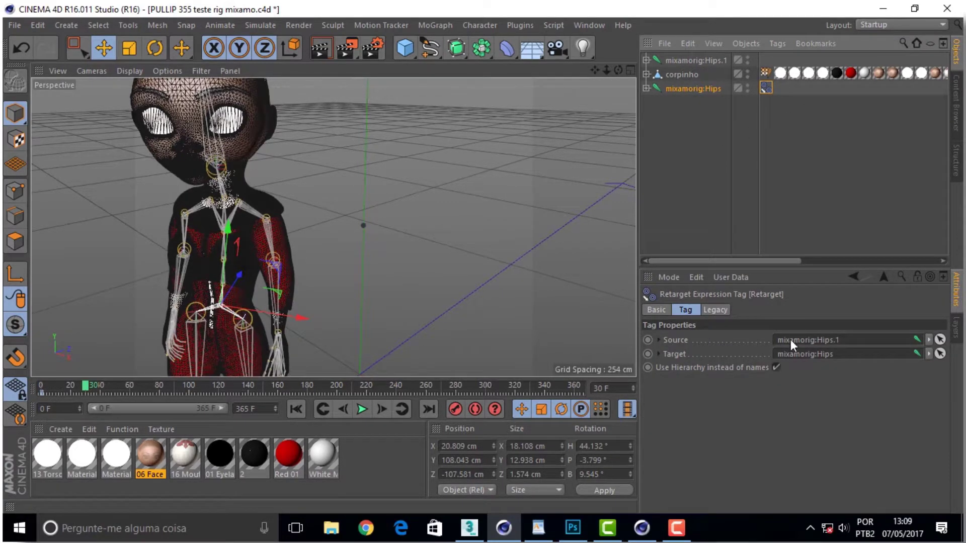
mouse_move(90, 387)
mouse_down()
mouse_move(5, 391)
mouse_move(145, 394)
mouse_move(94, 391)
mouse_up()
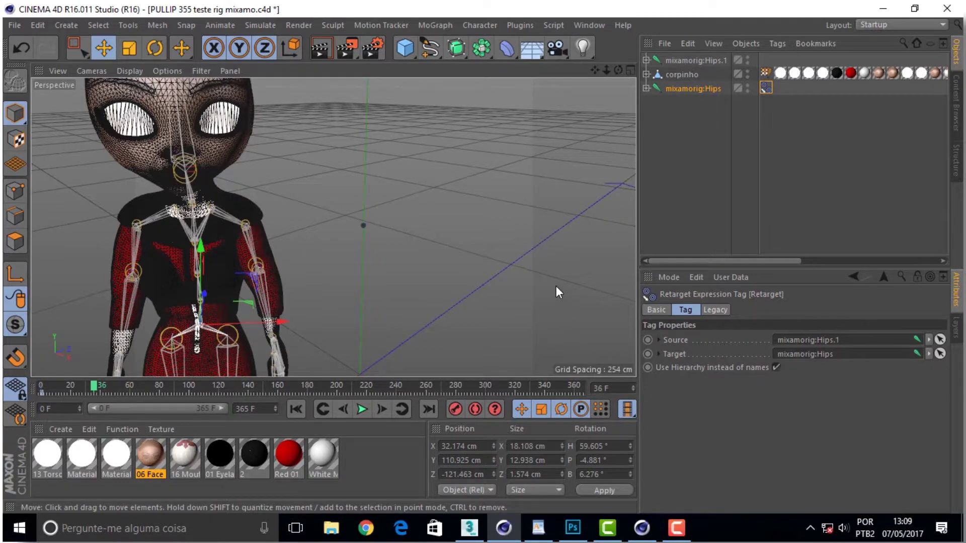
Step: Scrub the playhead between frames 10 and 40 to check the doll's retargeted catwalk poses
drag(94, 388, 83, 386)
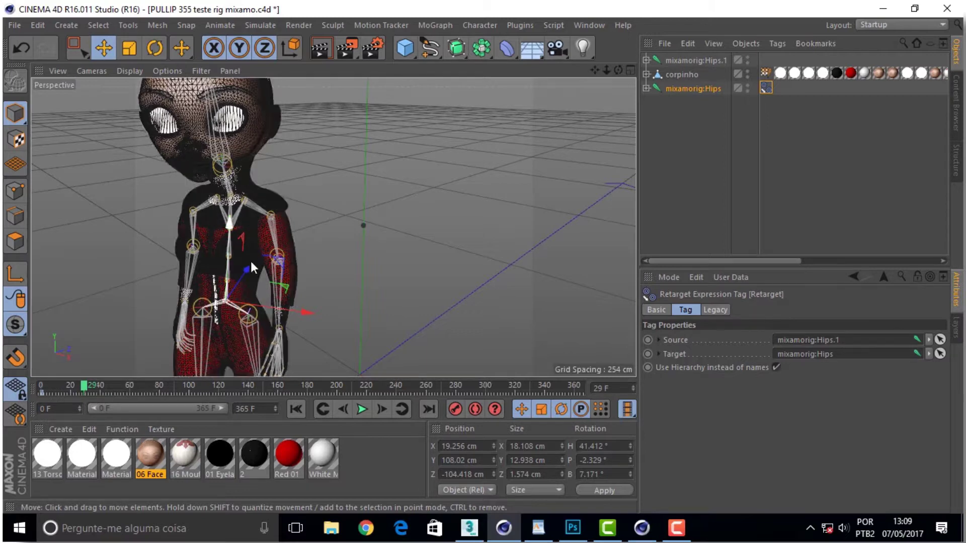
mouse_move(82, 388)
mouse_down()
mouse_move(56, 388)
mouse_move(104, 385)
mouse_up()
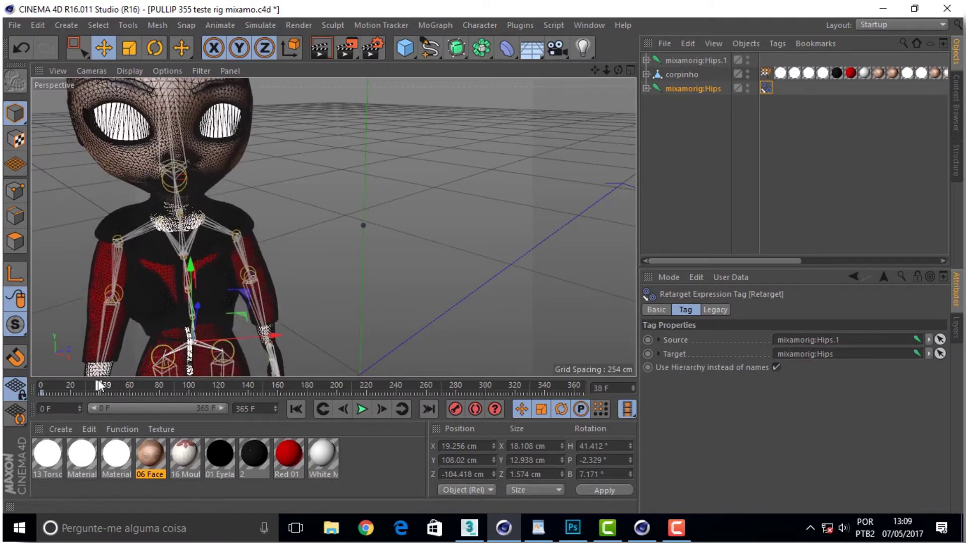
drag(105, 382, 98, 382)
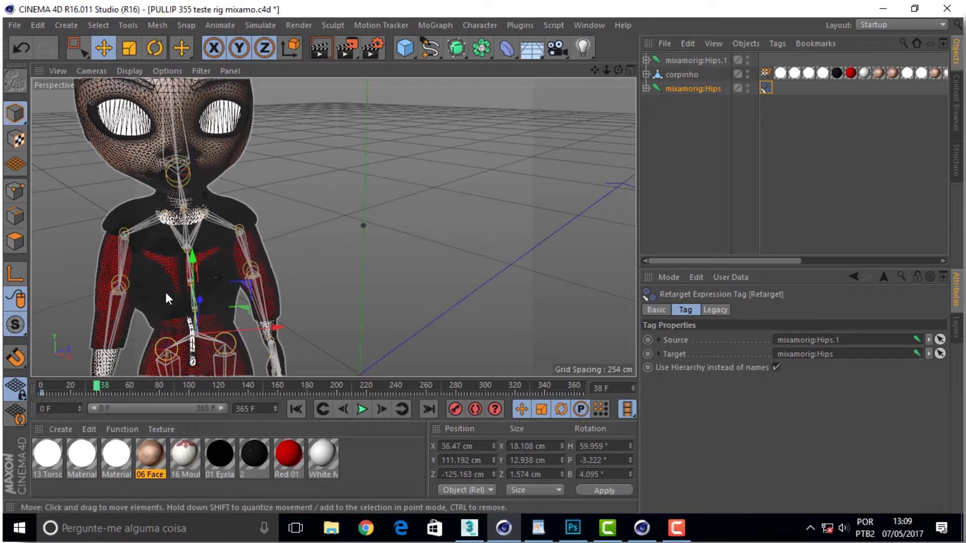
mouse_move(97, 388)
mouse_down()
mouse_move(38, 388)
mouse_move(101, 379)
mouse_up()
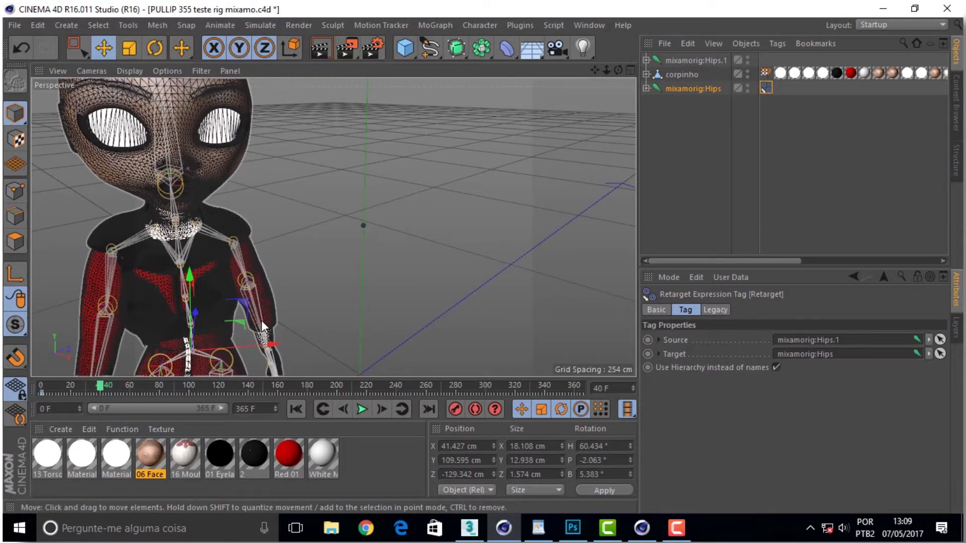